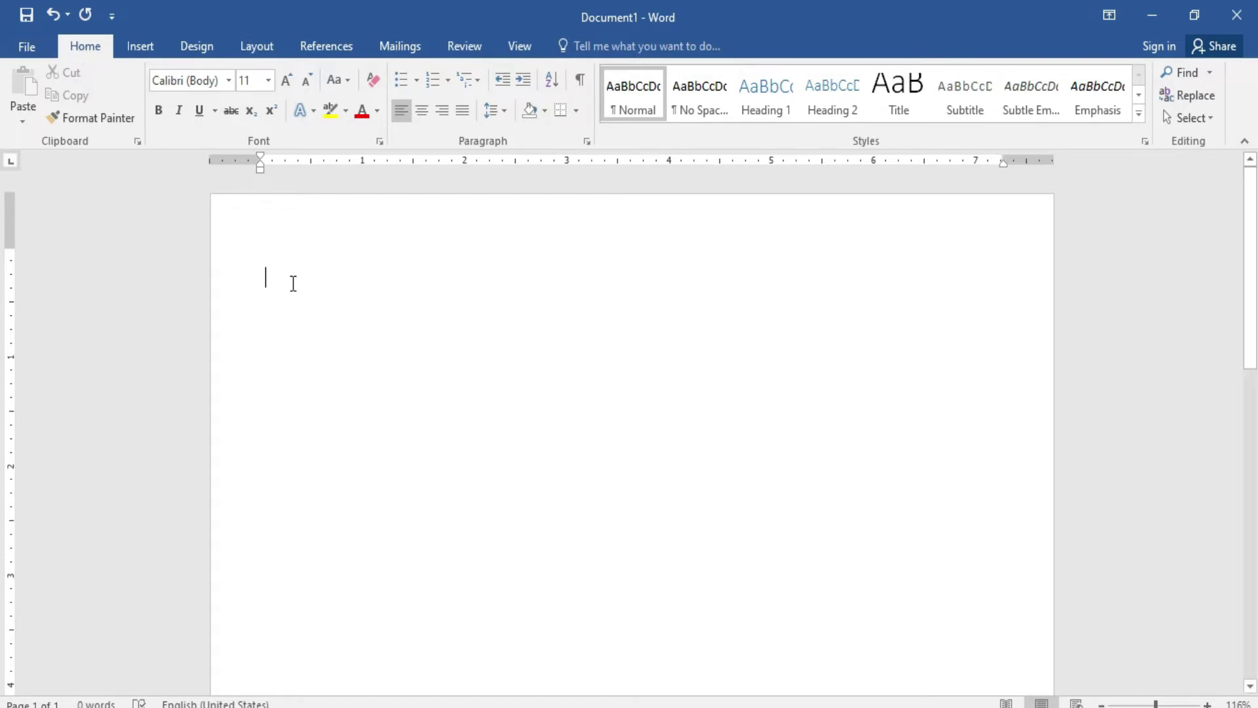
Step: Give the page a dark background colour from Design > Page Color
left_click(196, 49)
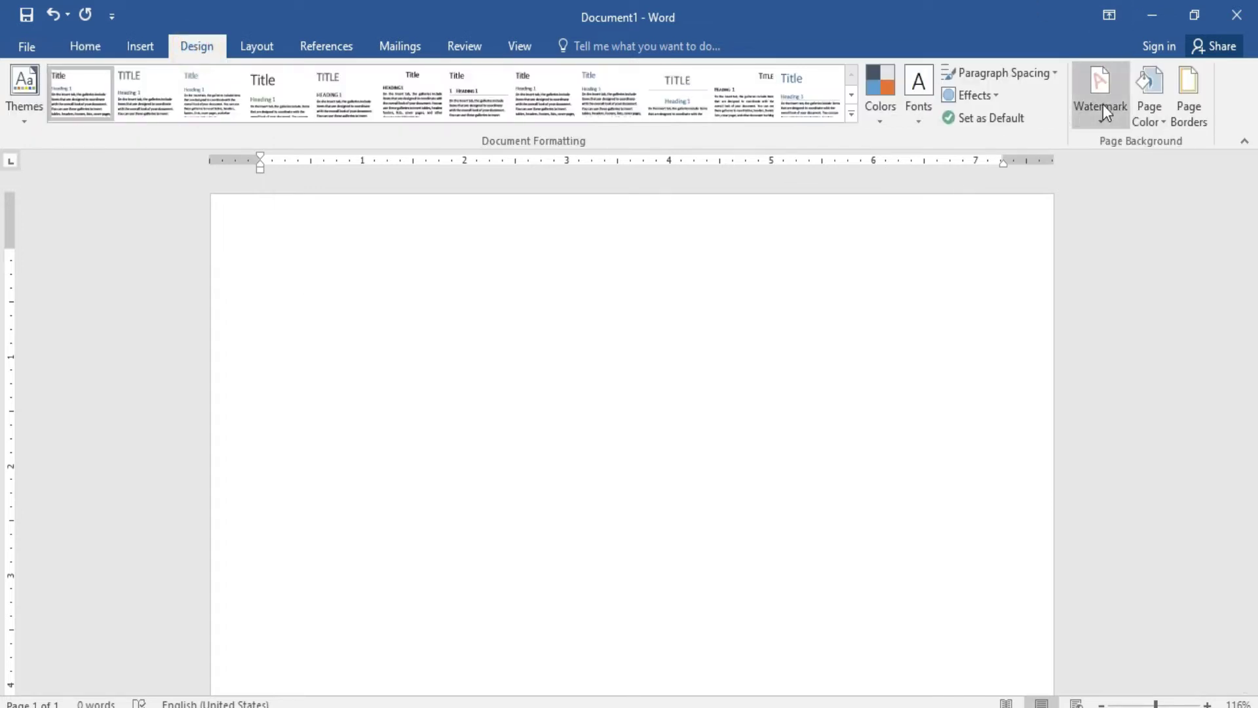
left_click(1157, 110)
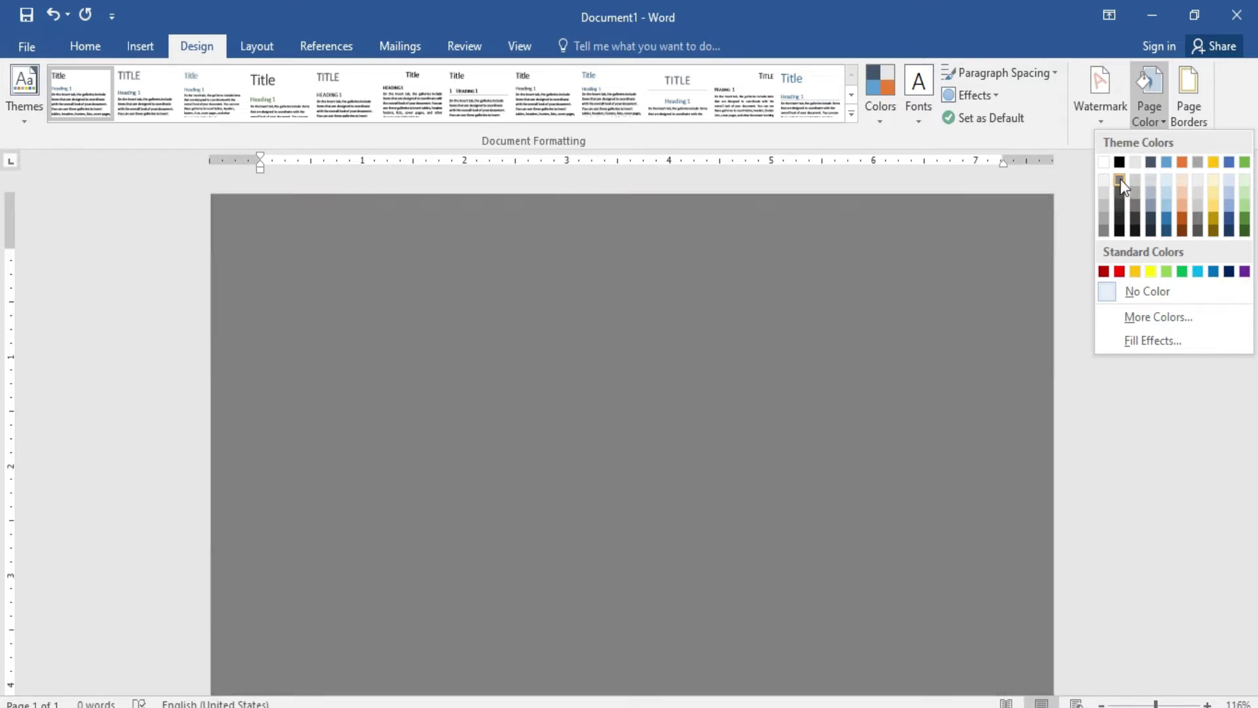
left_click(1123, 213)
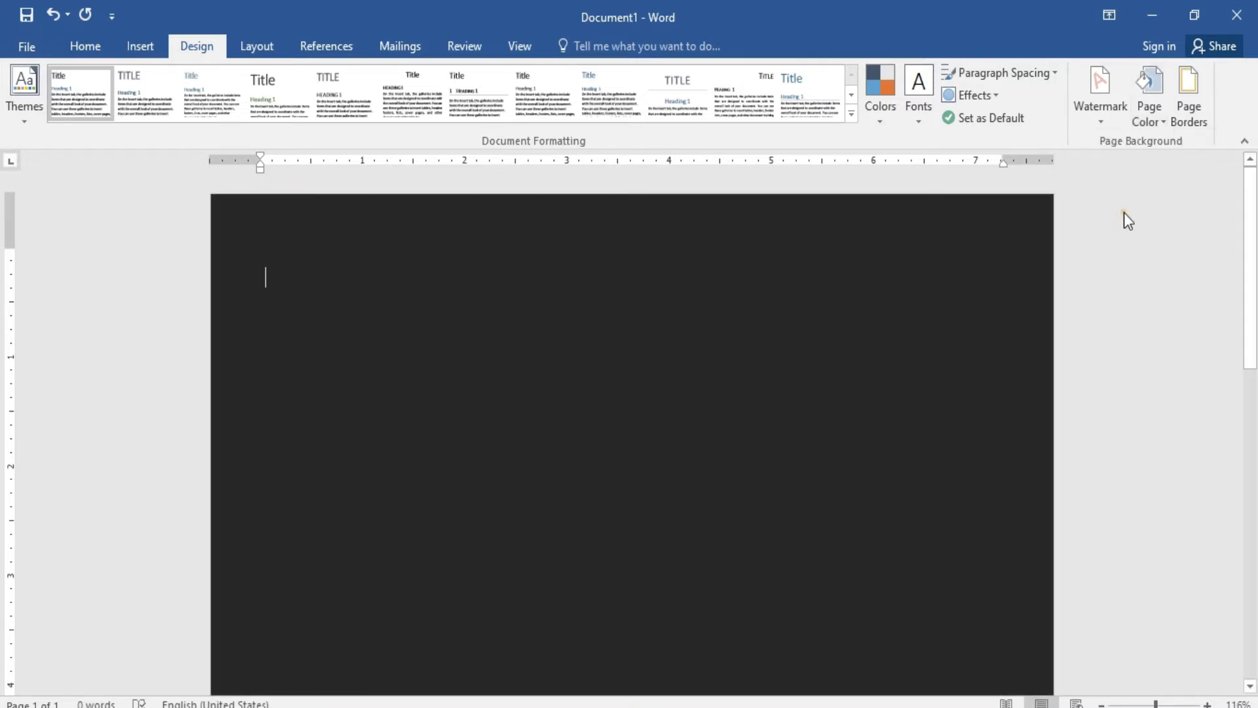
scroll(783, 334, "down", 3)
scroll(783, 334, "up", 3)
scroll(835, 346, "down", 3)
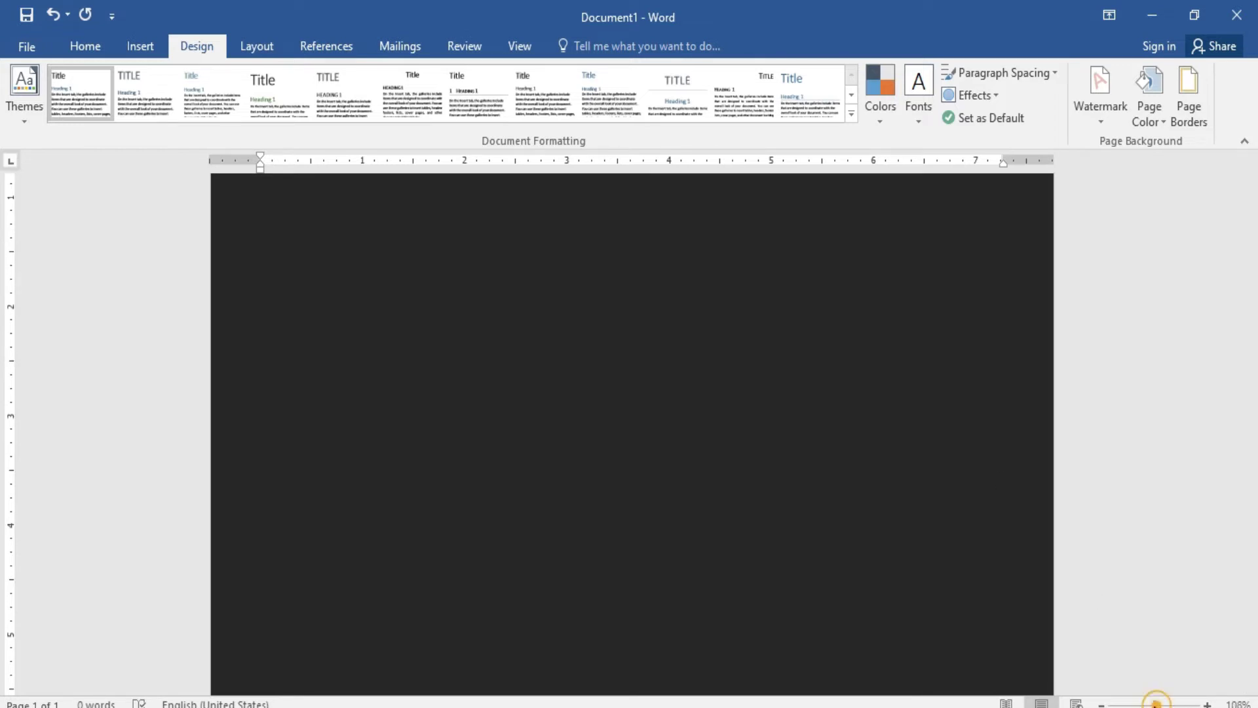
left_click_drag(1156, 705, 1151, 704)
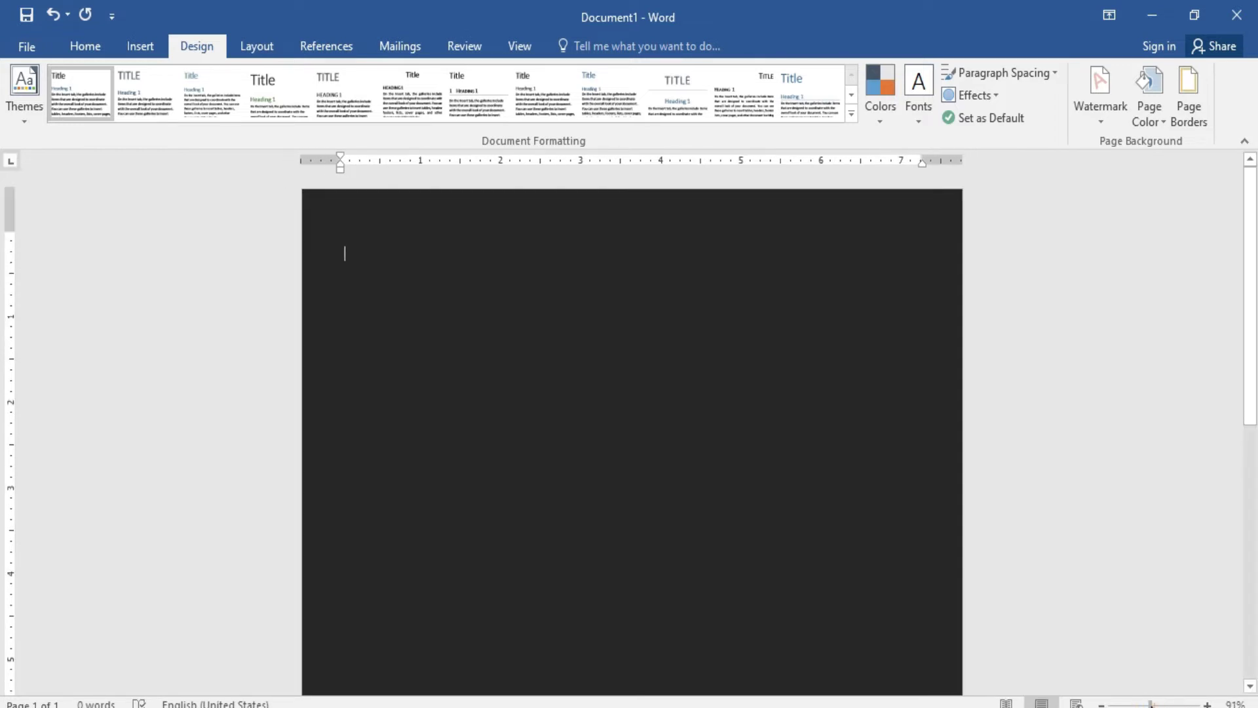
Step: Change the page colour to gold, then to light green
left_click(1159, 111)
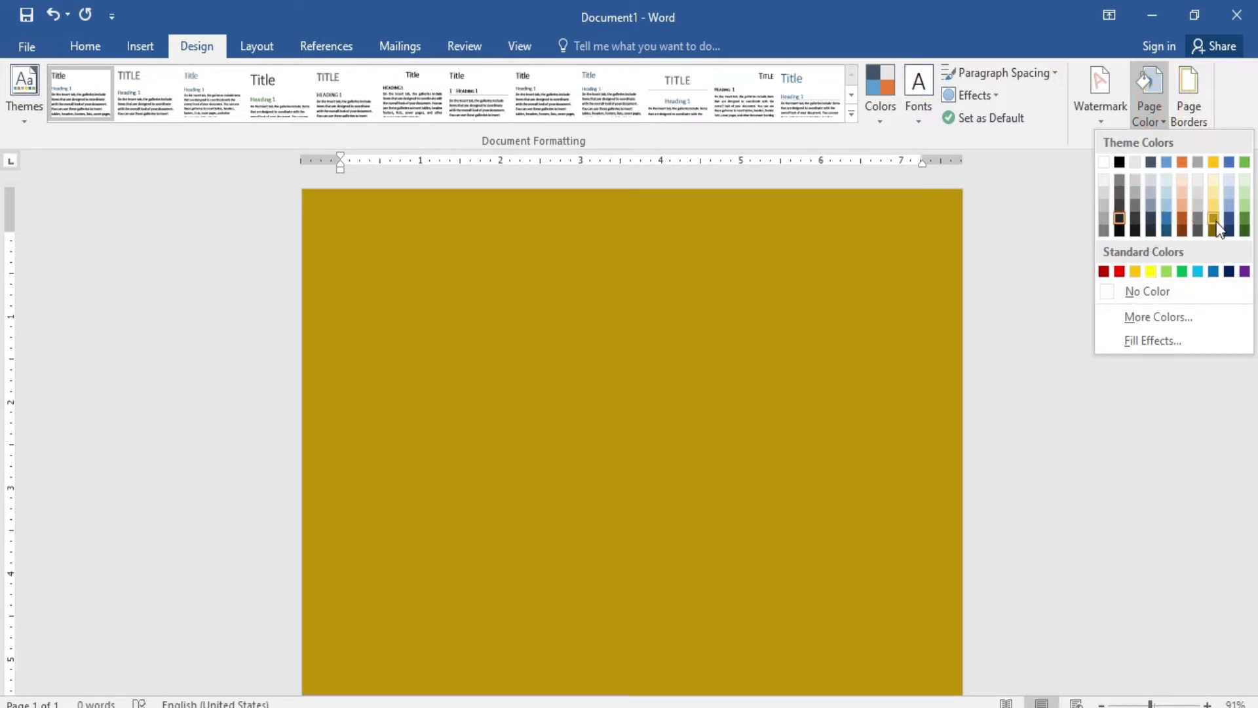
left_click(1214, 219)
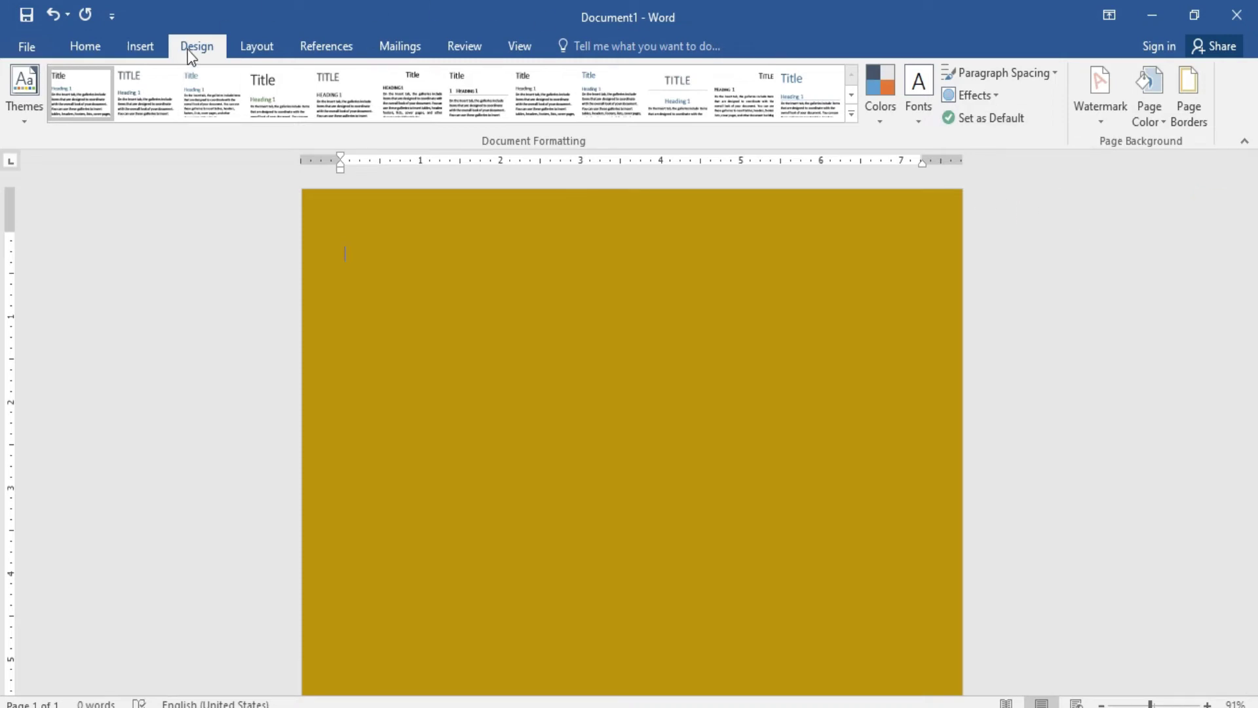
left_click(1159, 121)
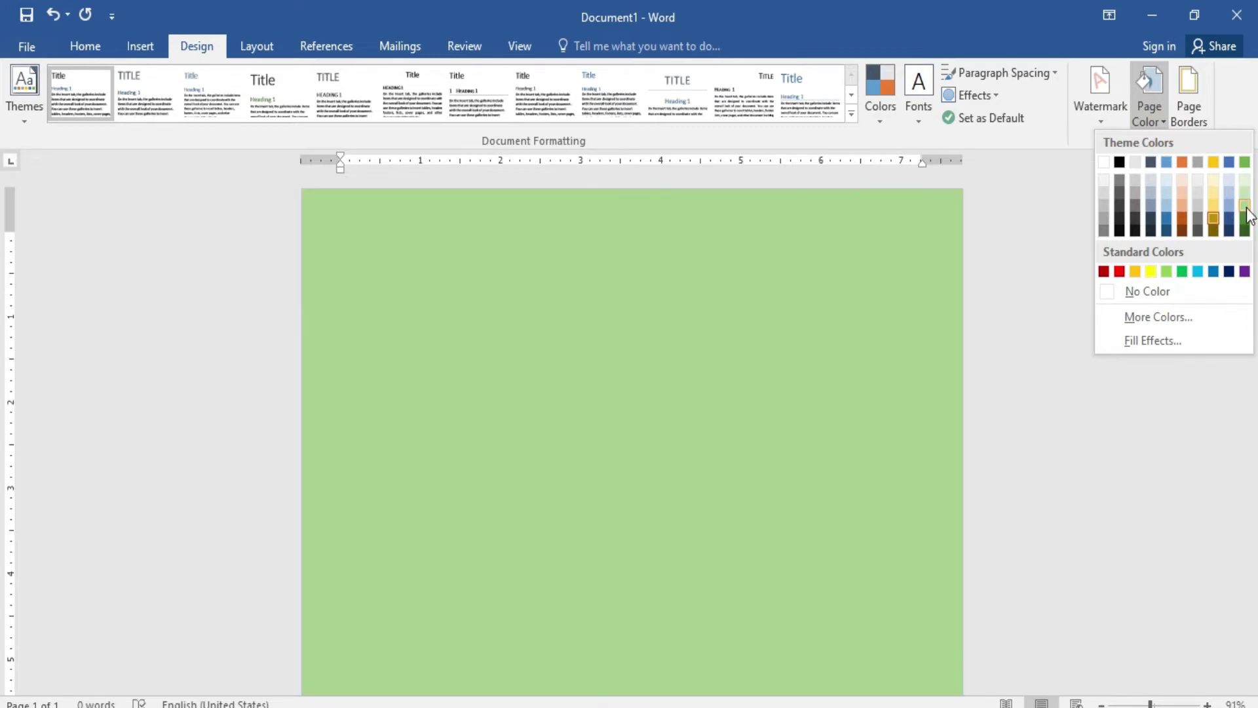
left_click(1244, 205)
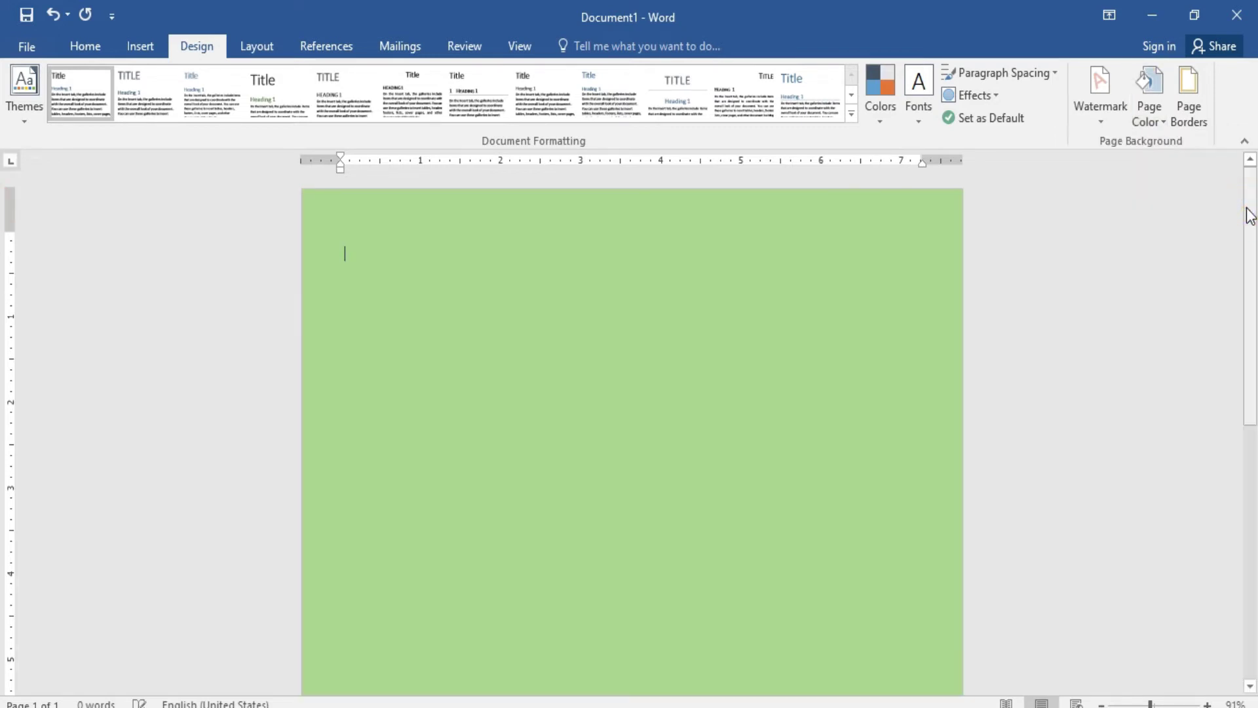
left_click(1162, 122)
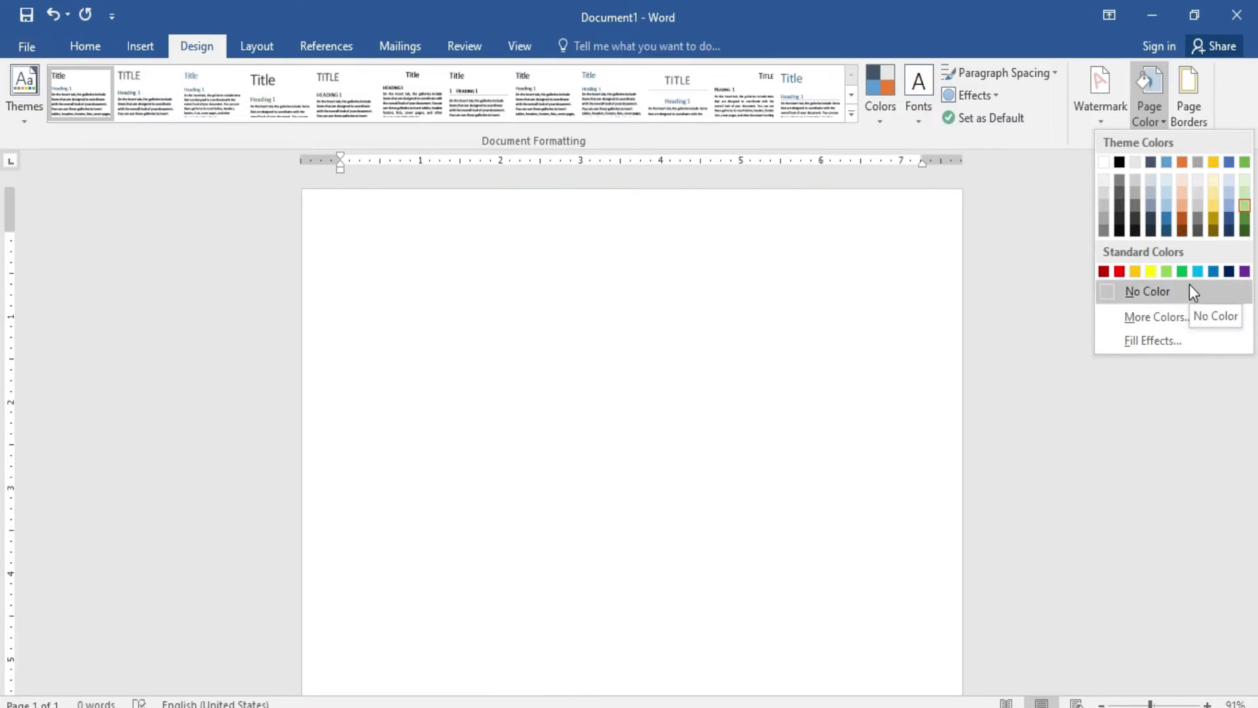
left_click(1189, 291)
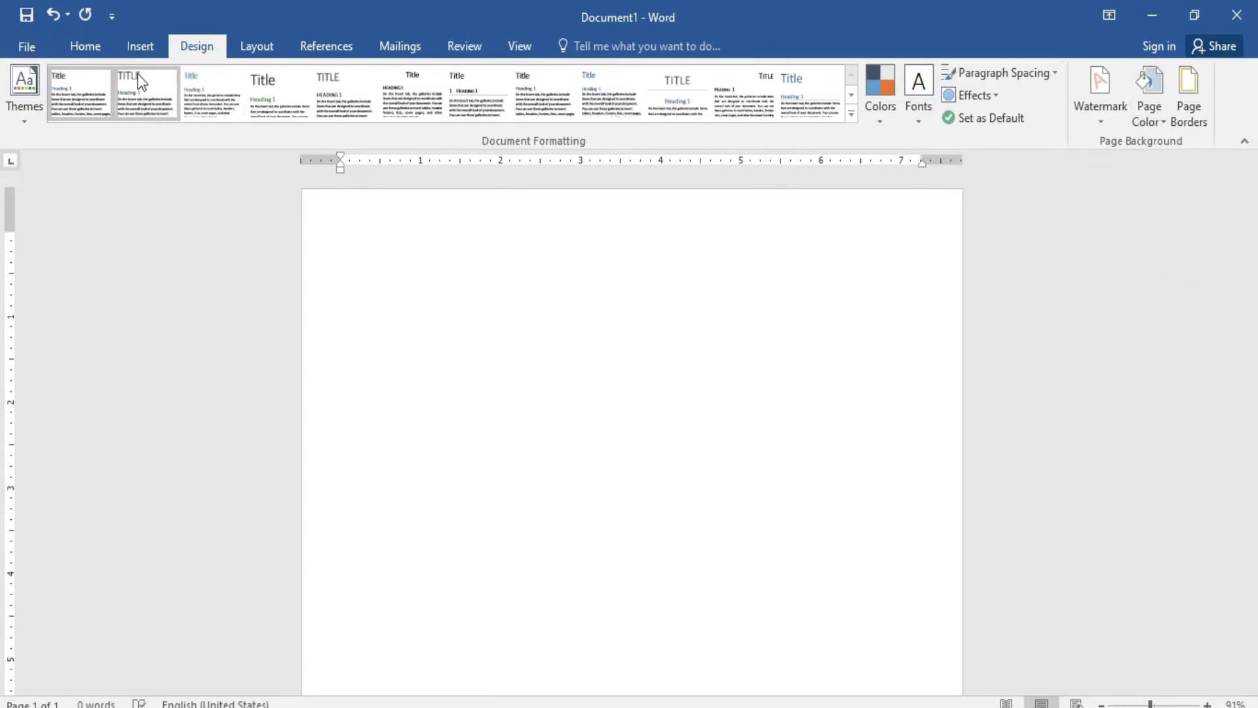
left_click(1156, 112)
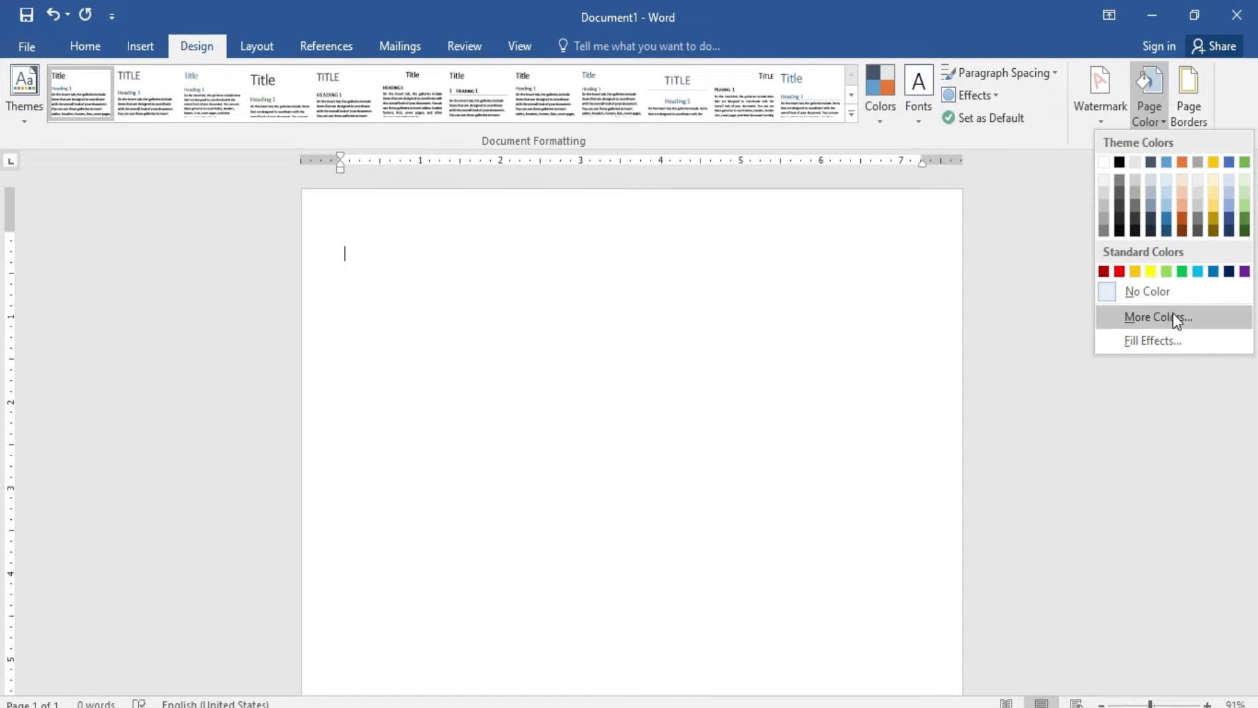
left_click(1173, 315)
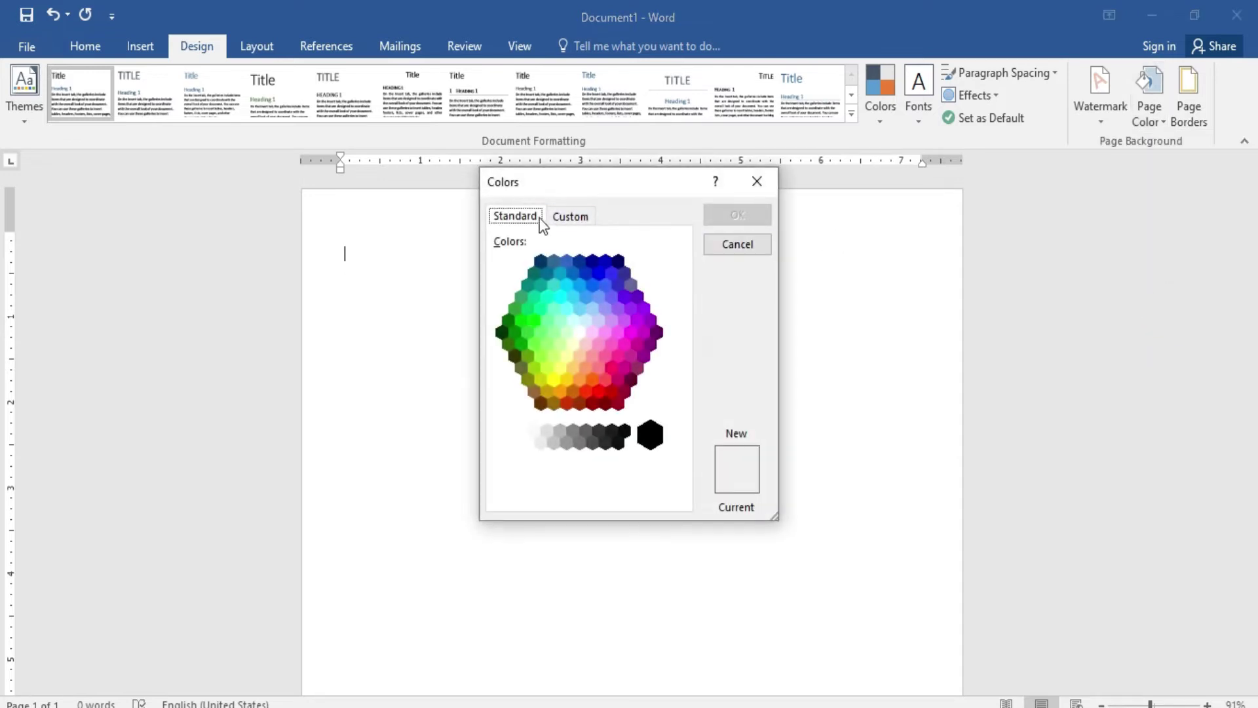
left_click(570, 216)
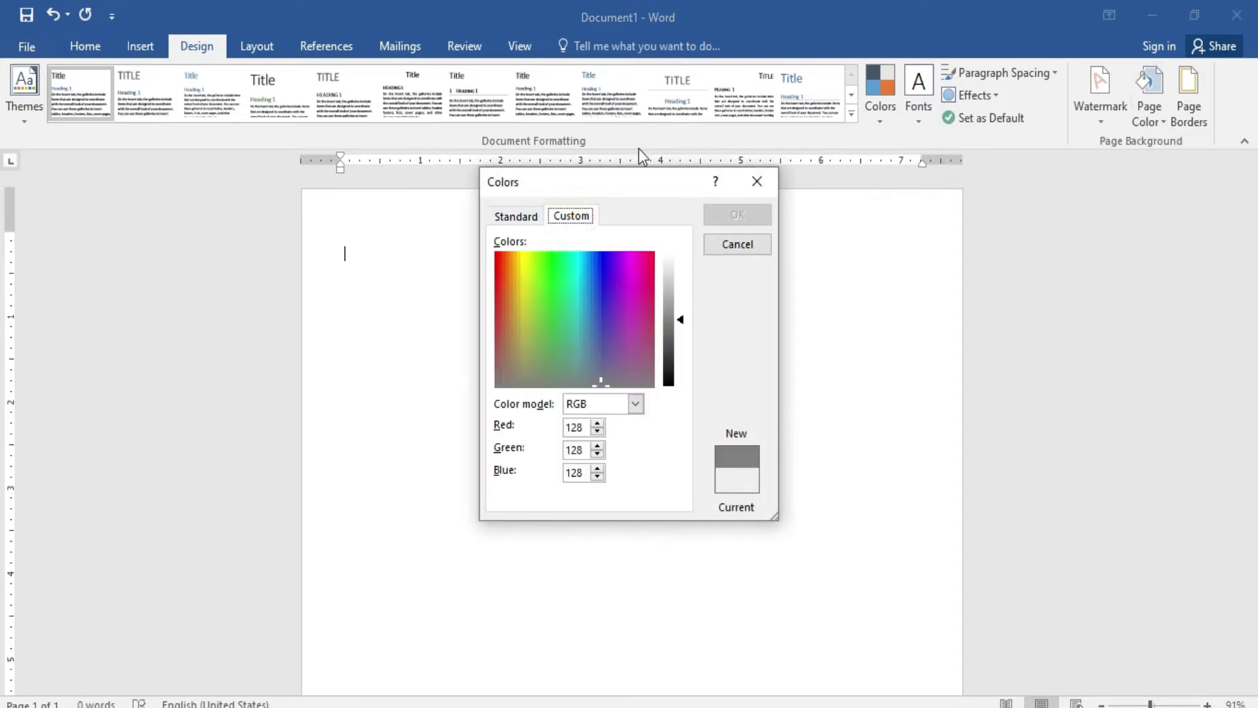
left_click_drag(630, 178, 895, 197)
left_click(836, 352)
mouse_move(843, 347)
left_mouse_down()
mouse_move(841, 305)
mouse_move(779, 313)
mouse_move(778, 329)
mouse_move(838, 309)
mouse_move(844, 289)
left_mouse_up()
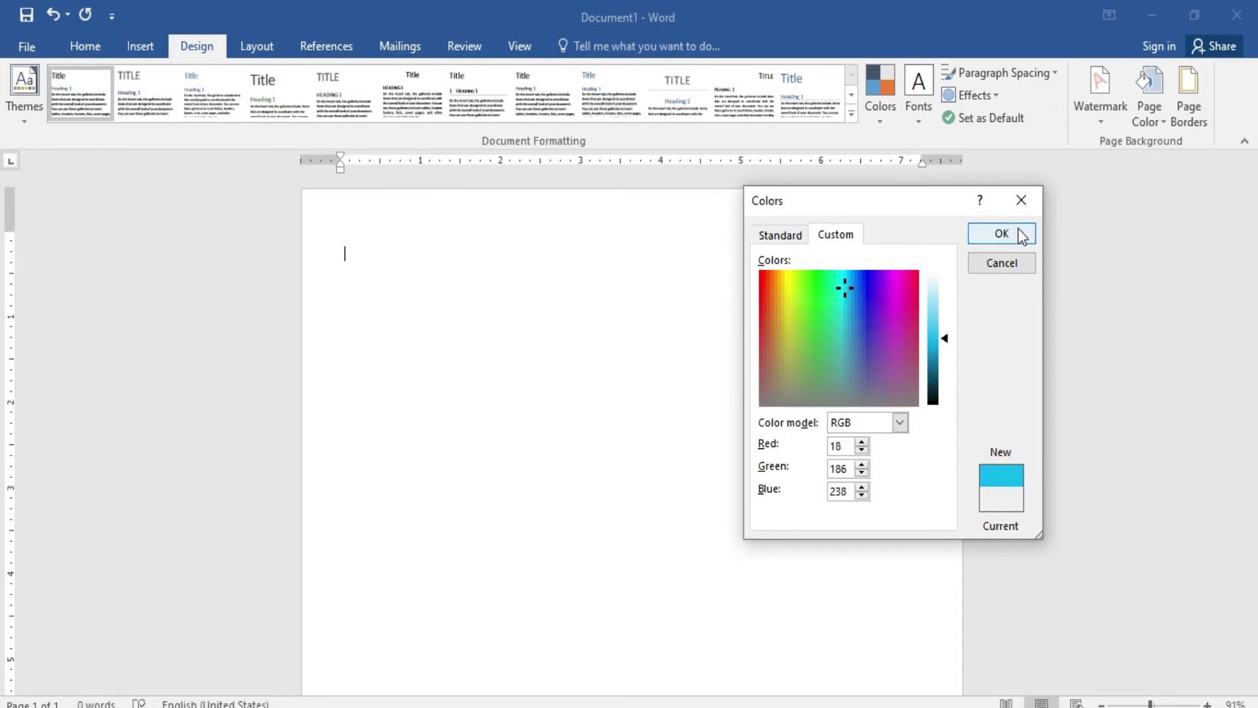
left_click(1018, 234)
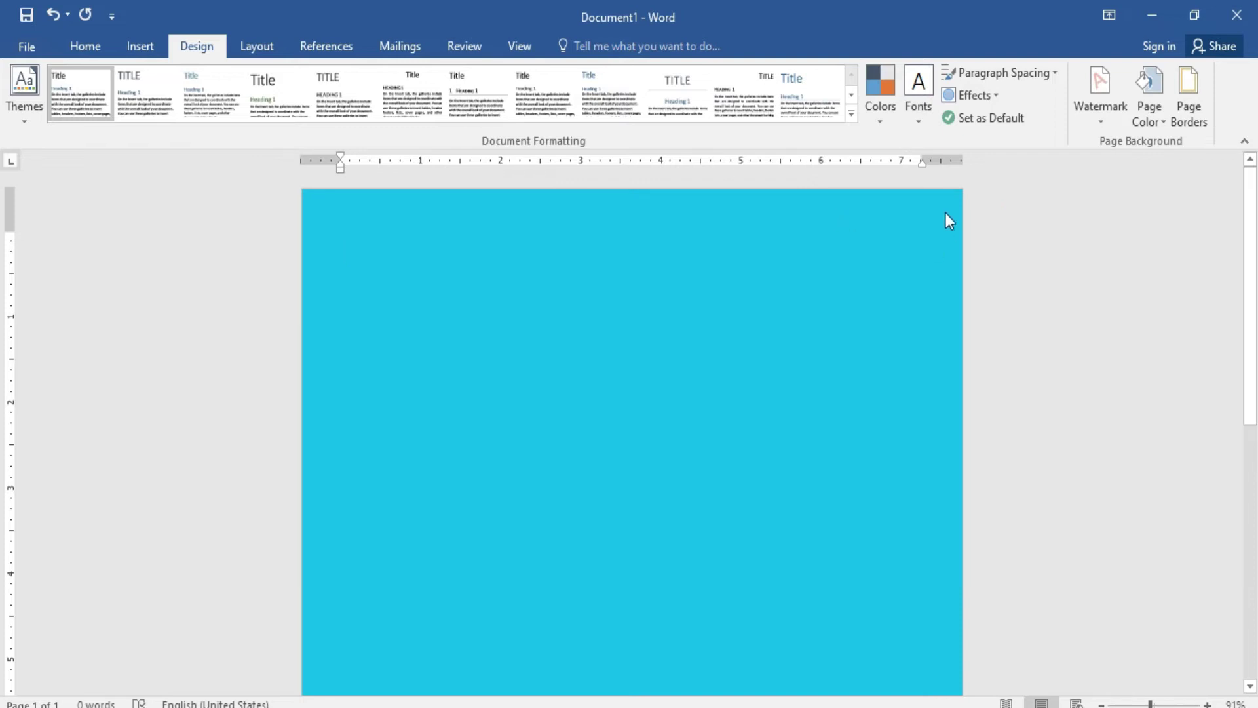
key("ctrl+z")
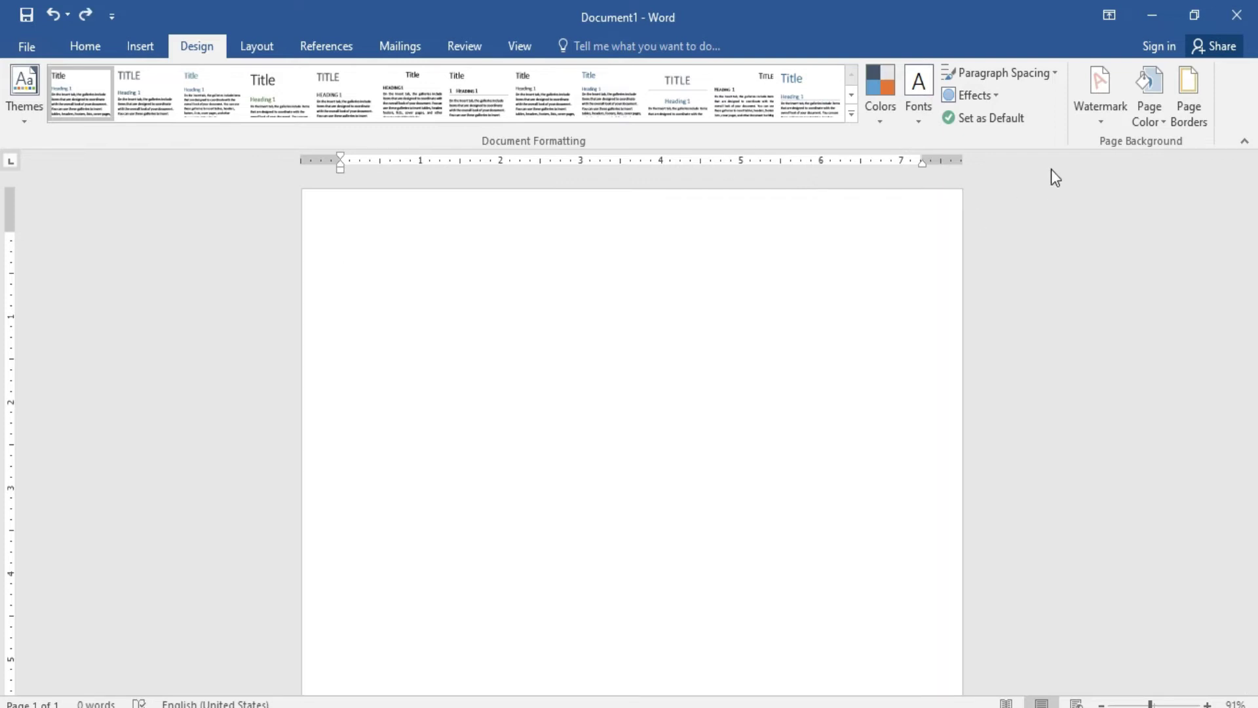
Step: Set up a two-colour gradient fill with green as Color 1 and red as Color 2
left_click(1150, 115)
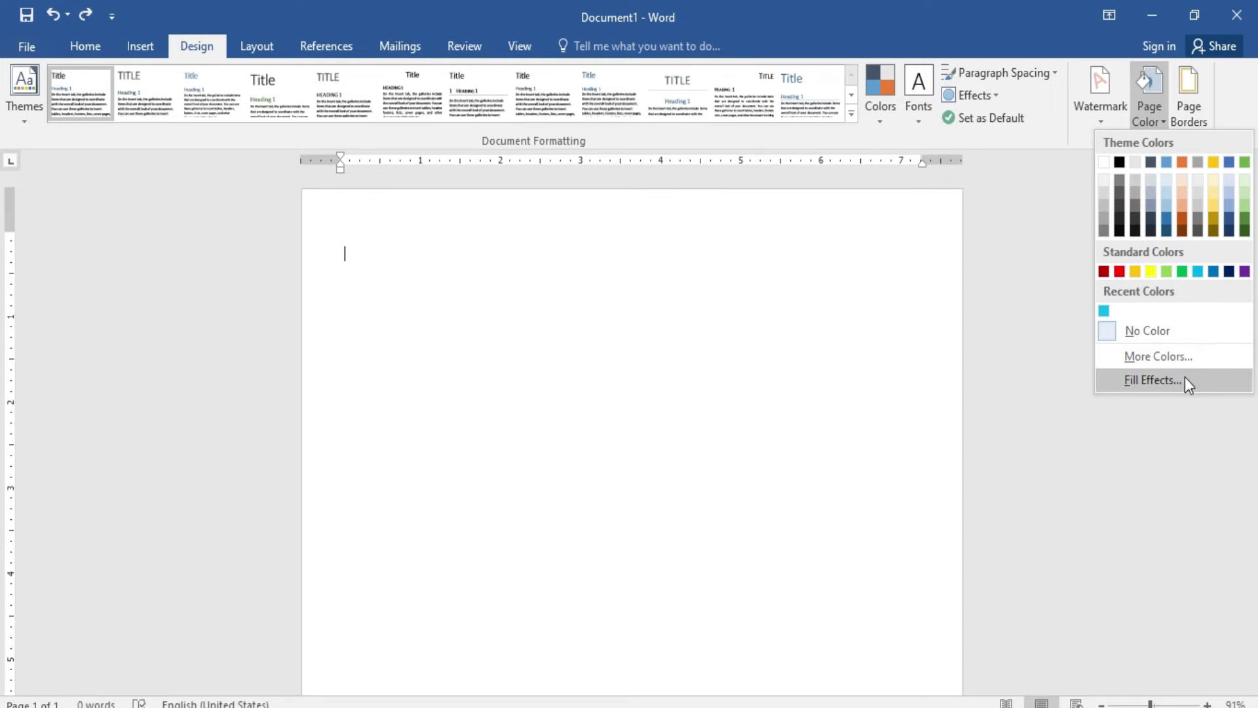
left_click(1153, 380)
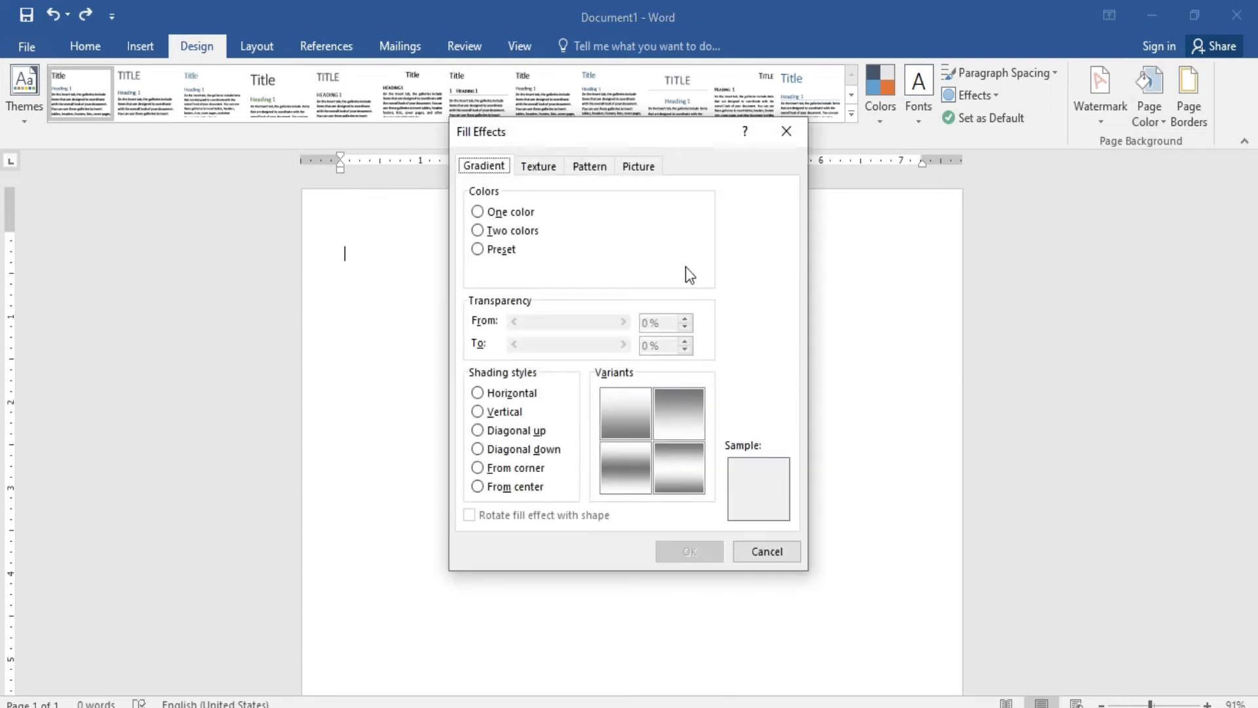
left_click(478, 230)
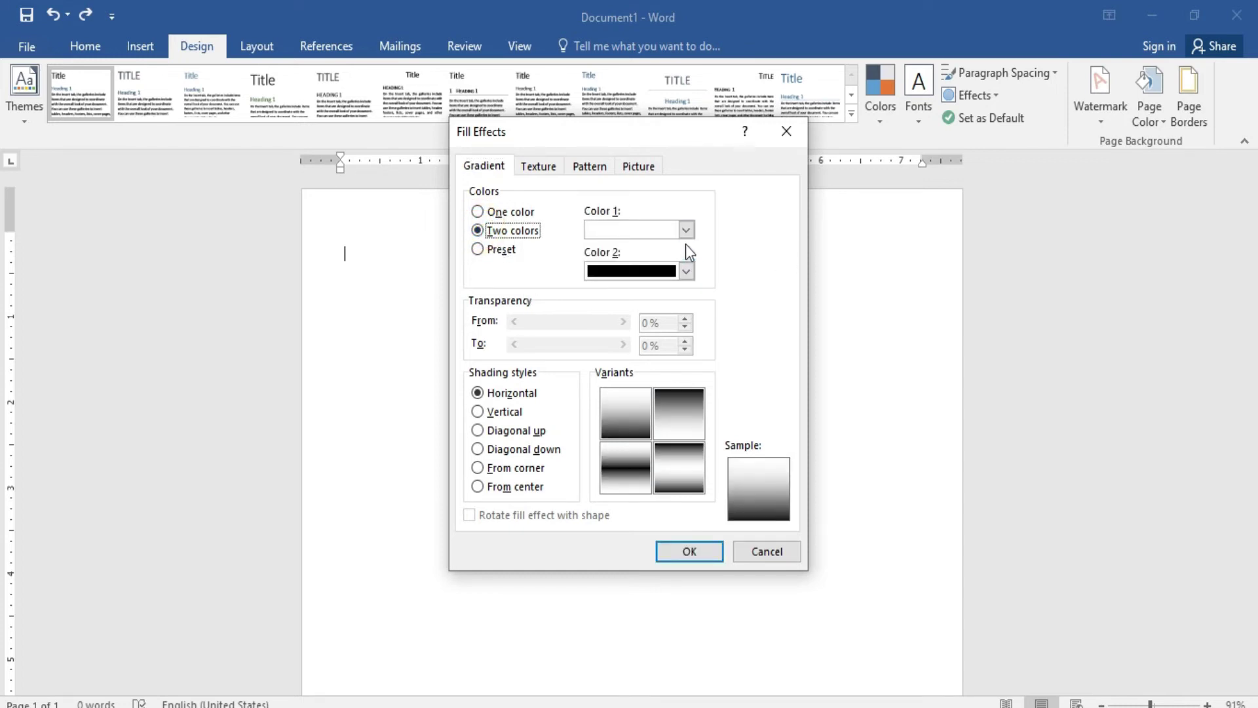
left_click(688, 228)
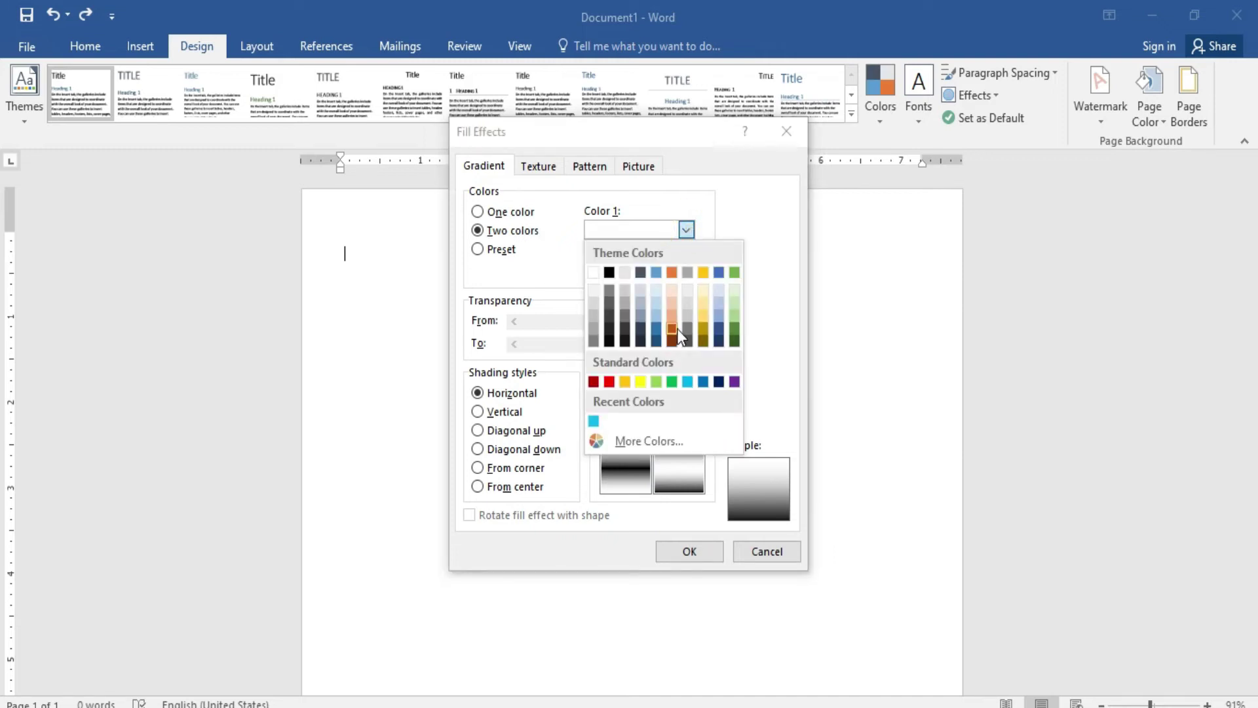
left_click(733, 324)
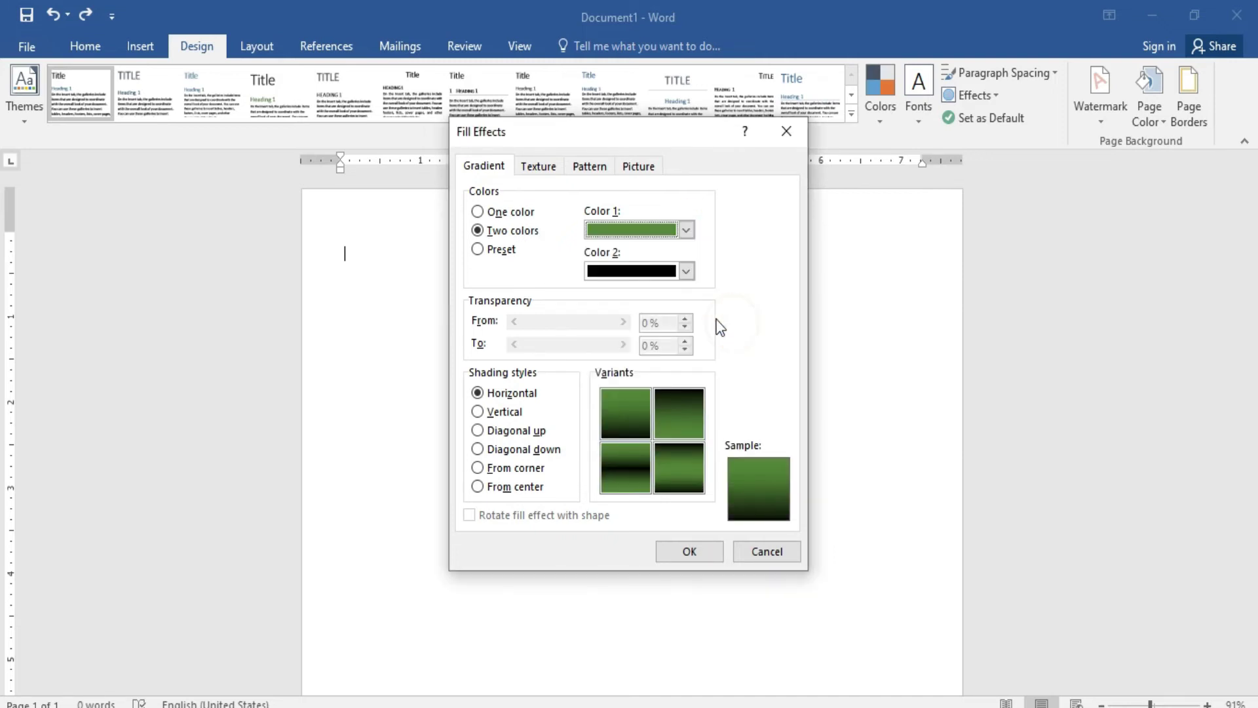
left_click(685, 271)
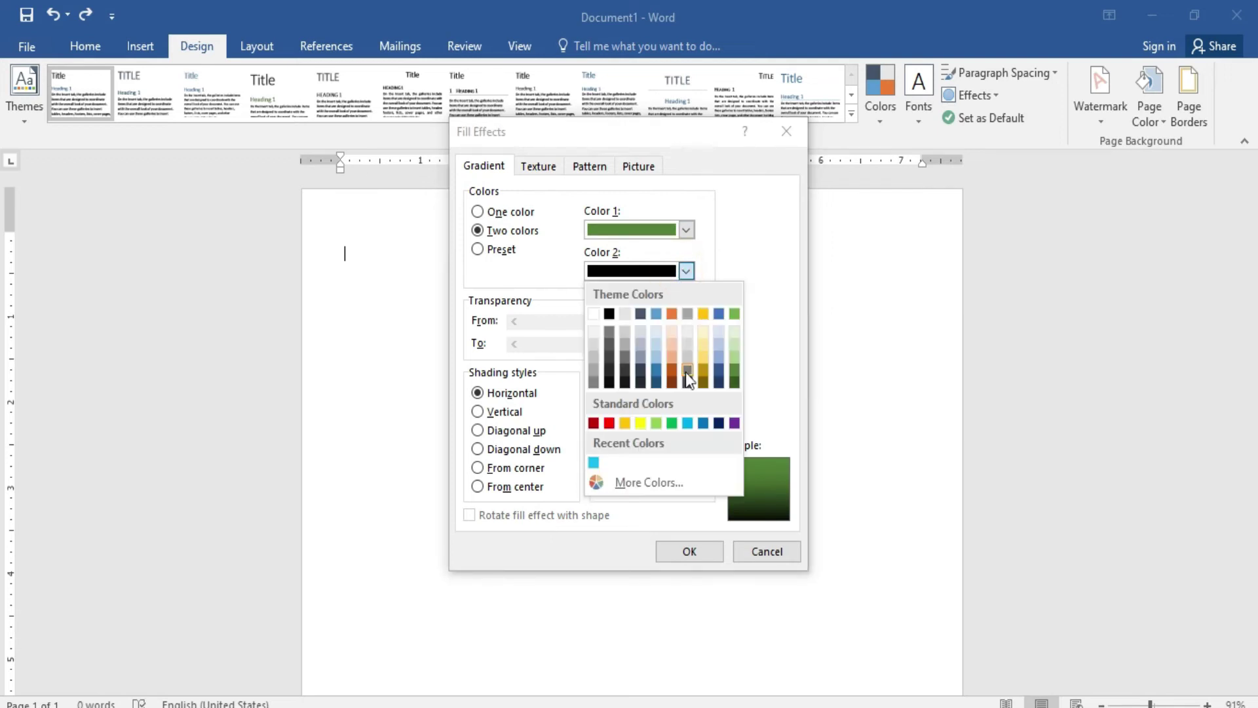
left_click(611, 423)
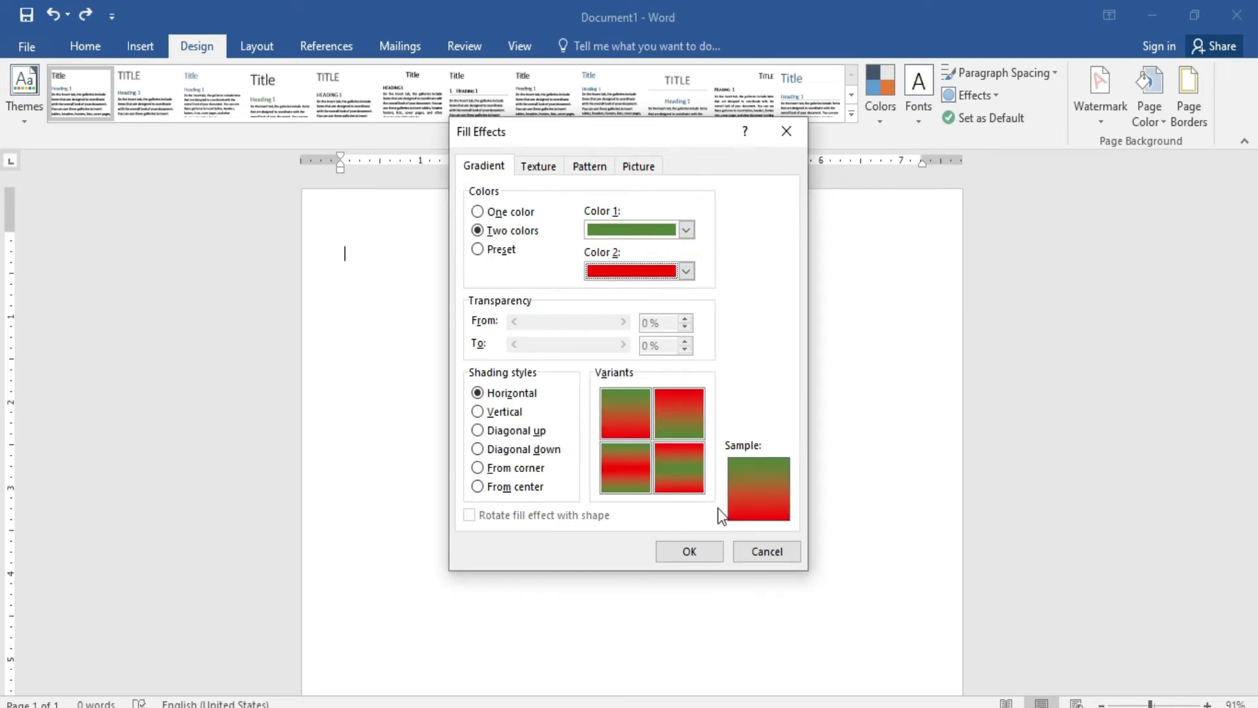
Step: Choose Diagonal down shading and apply the green-red gradient to the page
left_click(477, 411)
left_click(478, 393)
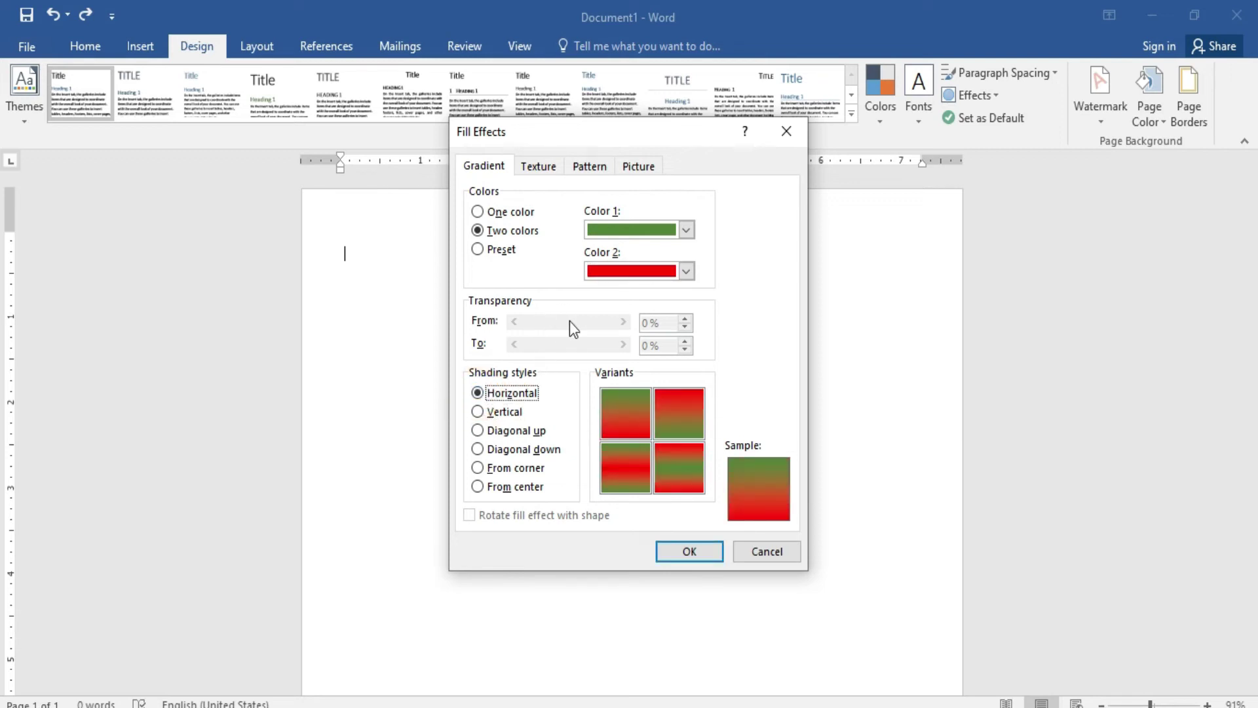
left_click(477, 450)
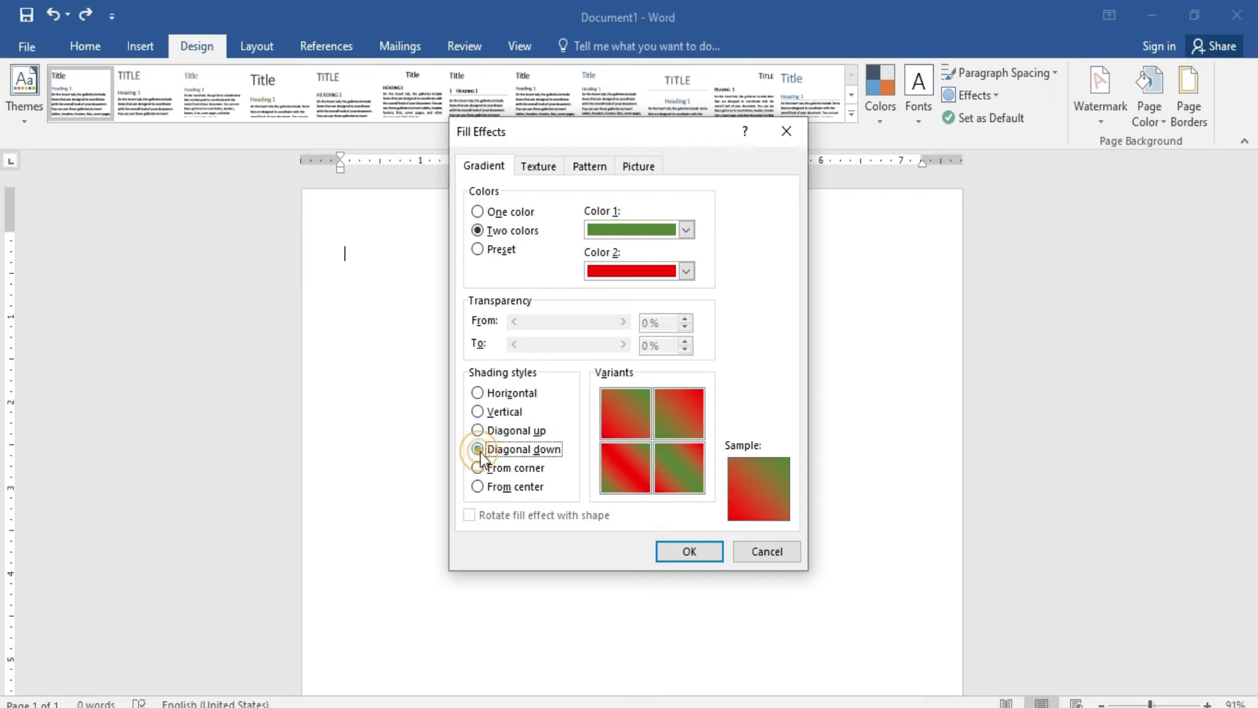
left_click(685, 554)
scroll(941, 427, "up", 3)
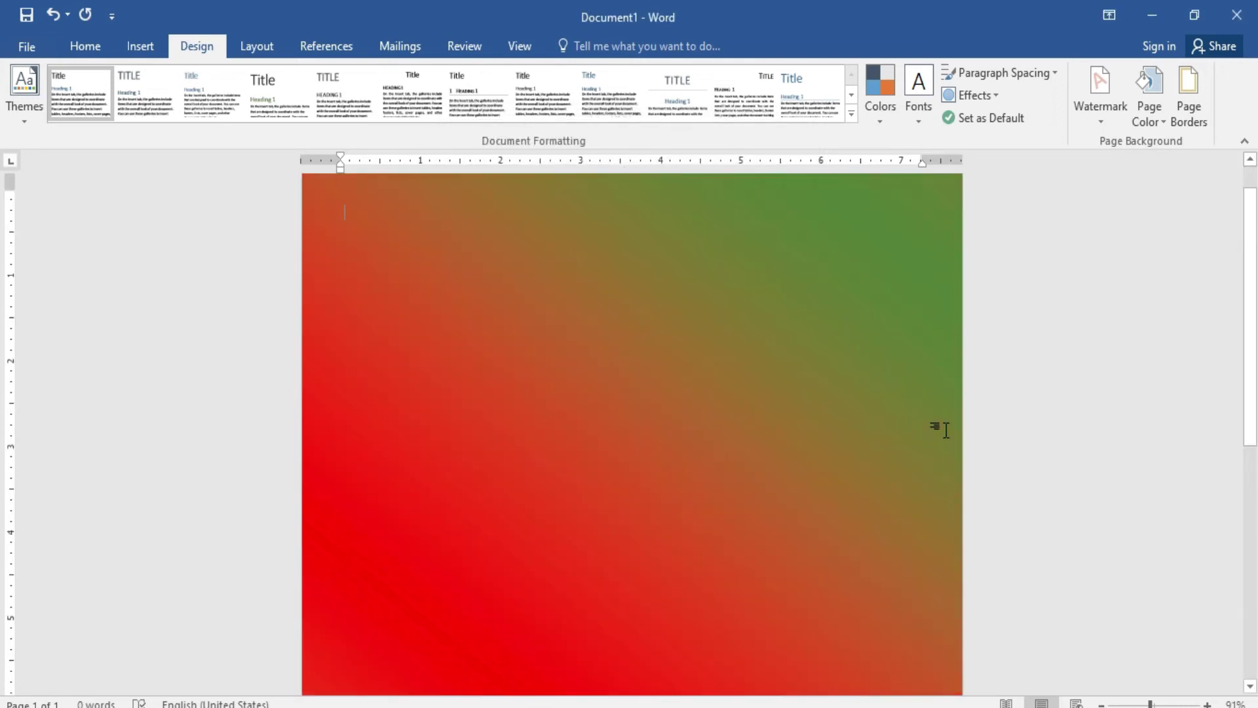
scroll(941, 427, "down", 2)
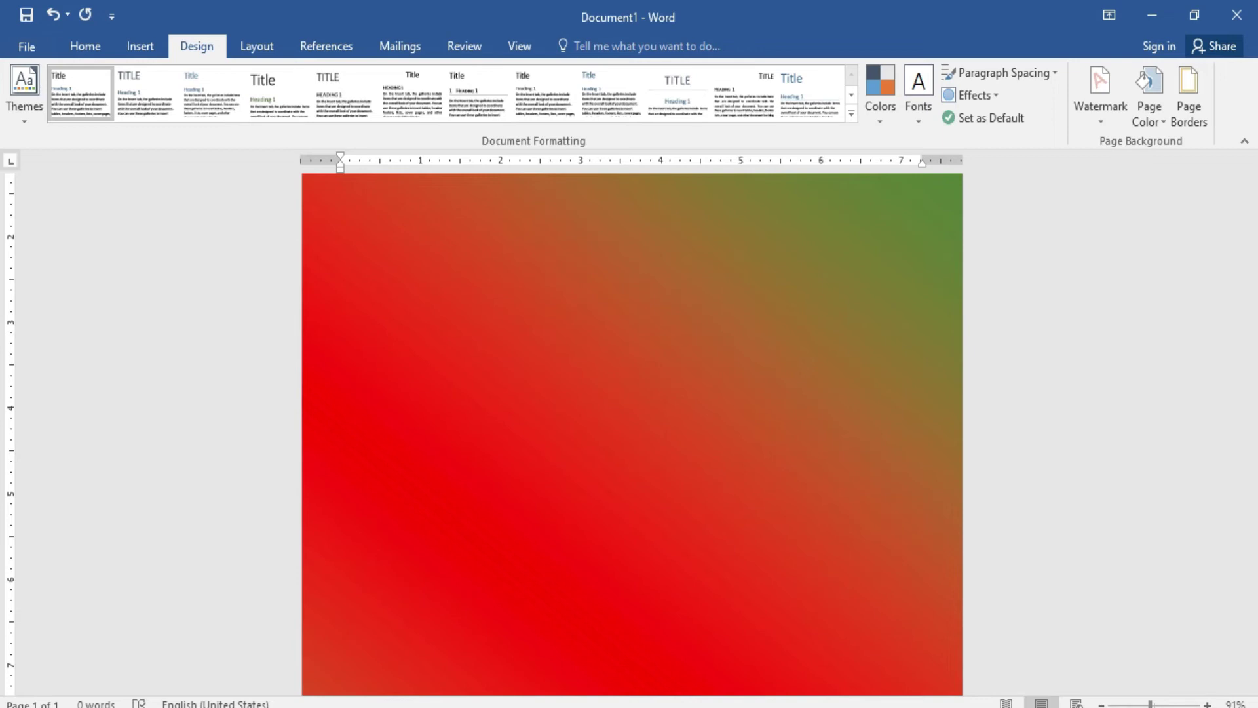
scroll(632, 433, "down", 1, "ctrl")
scroll(632, 432, "down", 2, "ctrl")
scroll(631, 432, "down", 3, "ctrl")
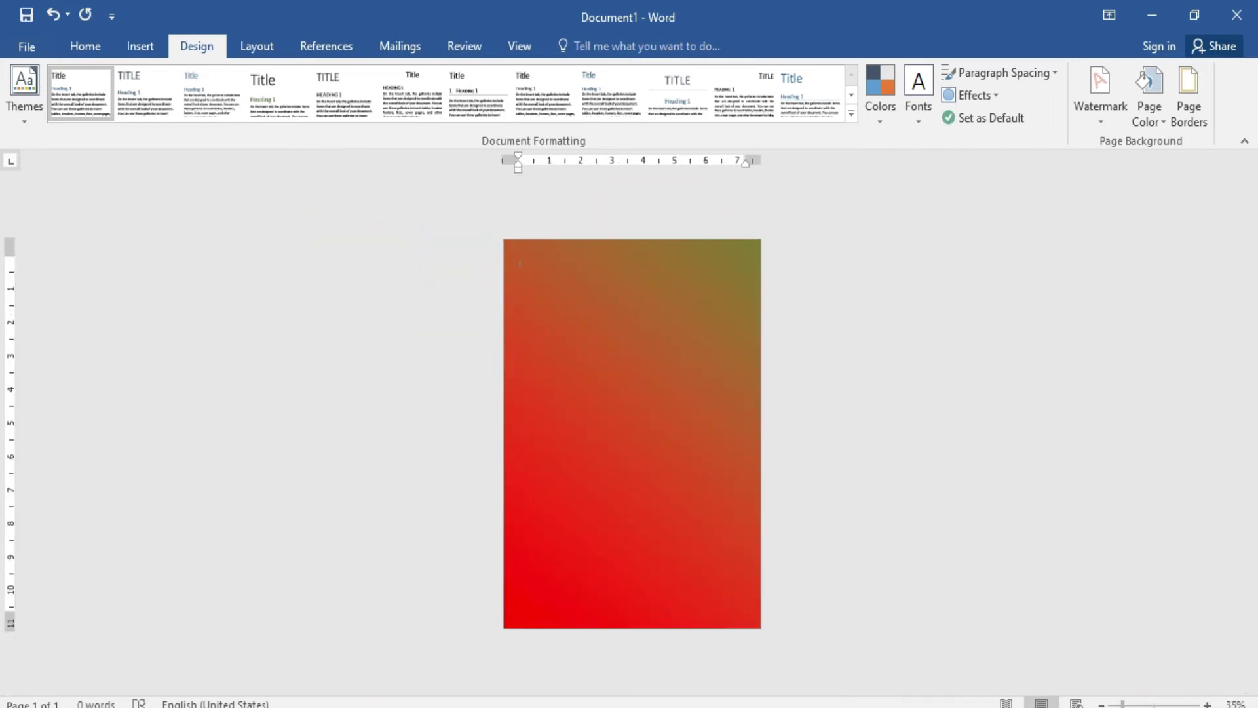
scroll(632, 433, "up", 2, "ctrl")
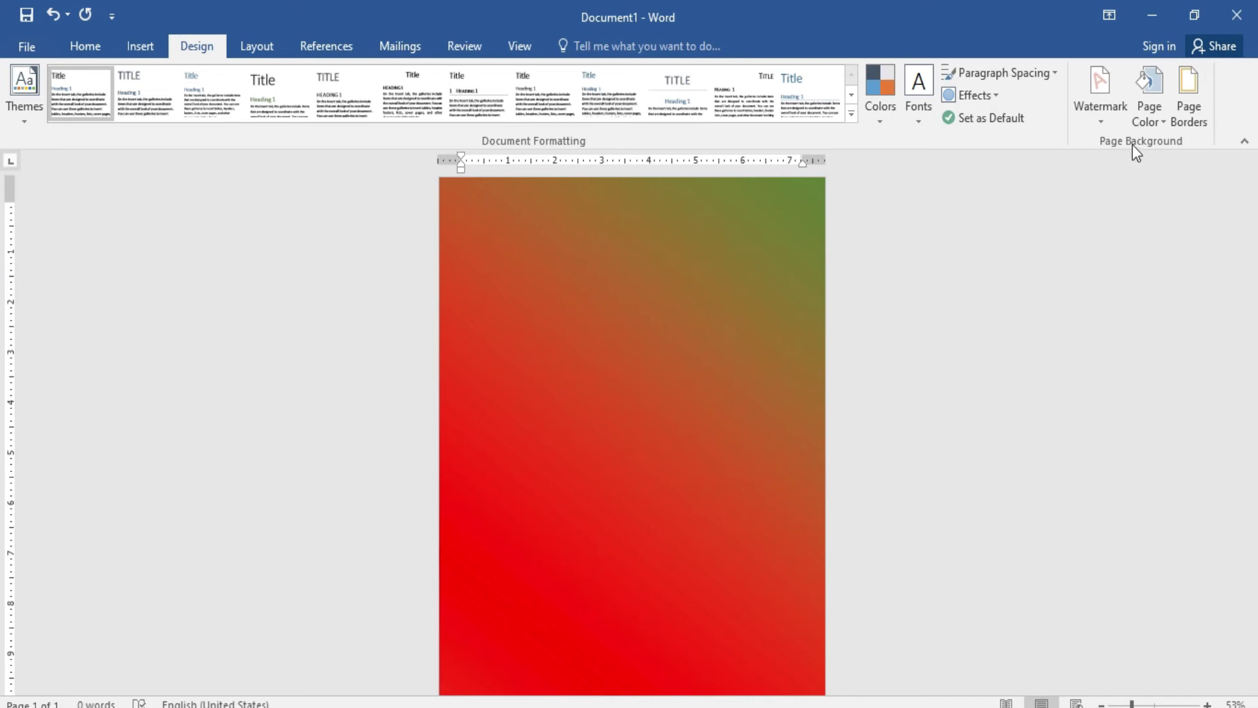
Step: Set Page Color to No Color to remove the green-red gradient
left_click(1148, 108)
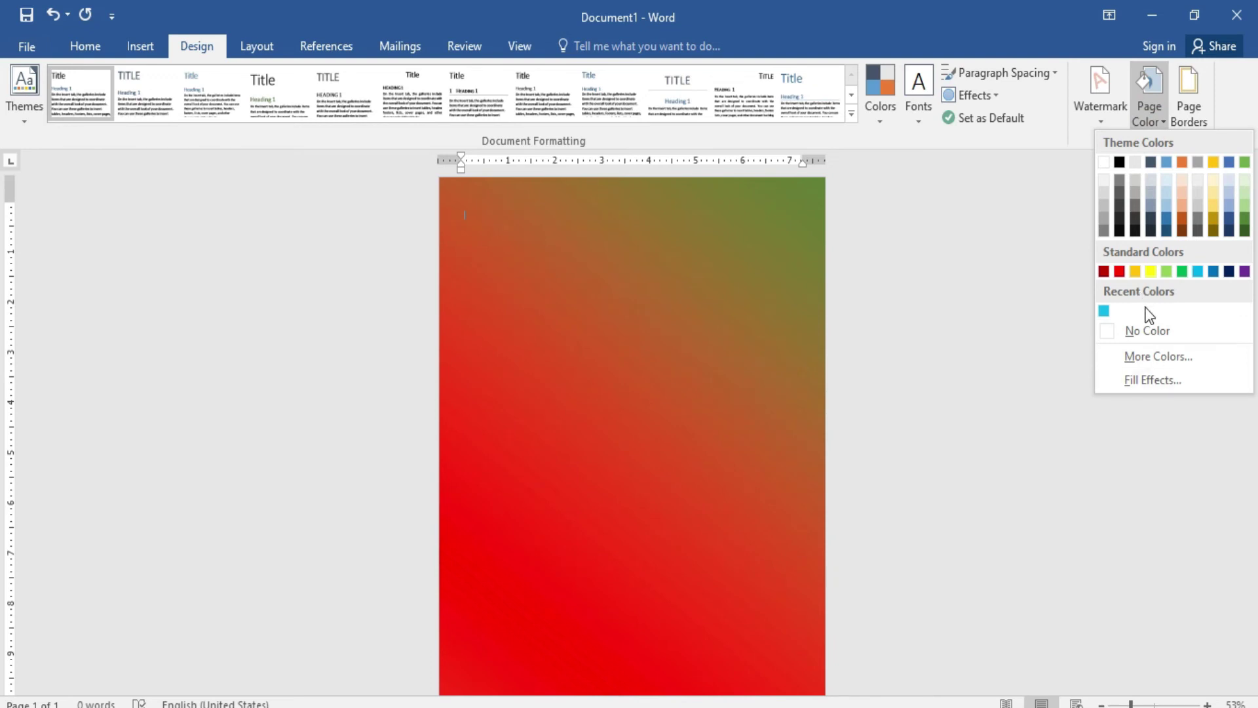
left_click(1138, 331)
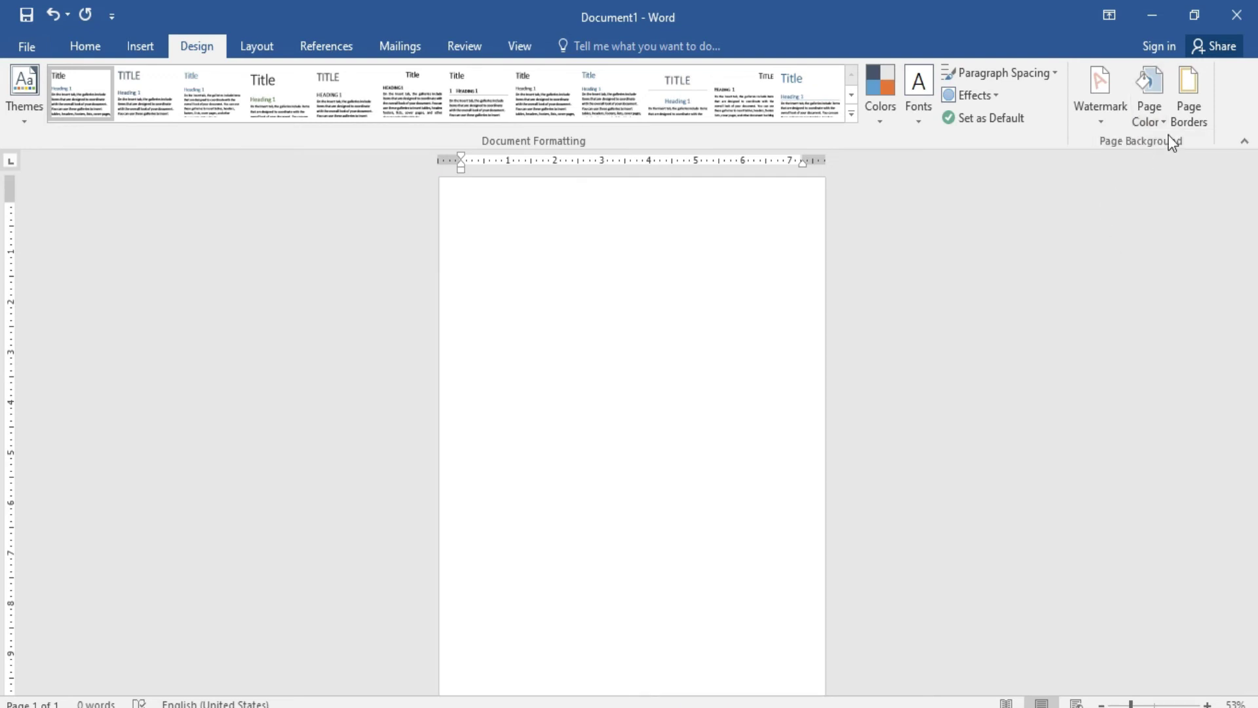
left_click(1154, 119)
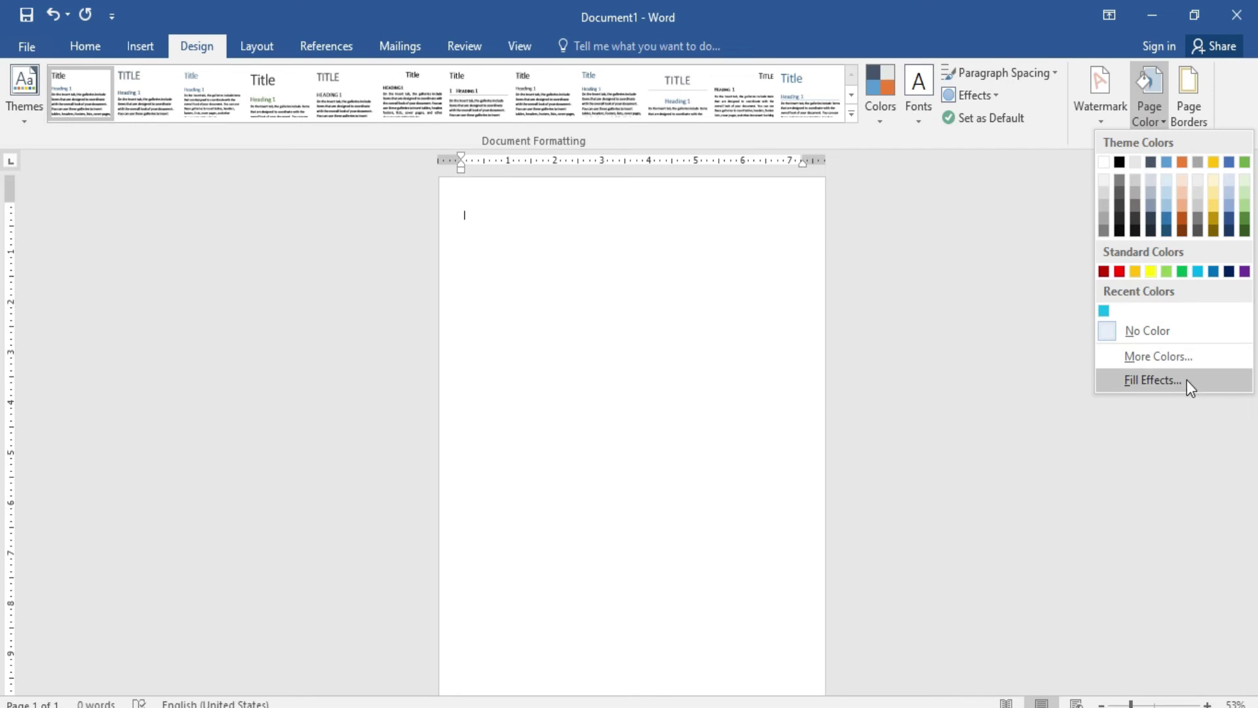
Step: Set up a two-colour gradient with light gold as Color 1 and red as Color 2
left_click(1153, 380)
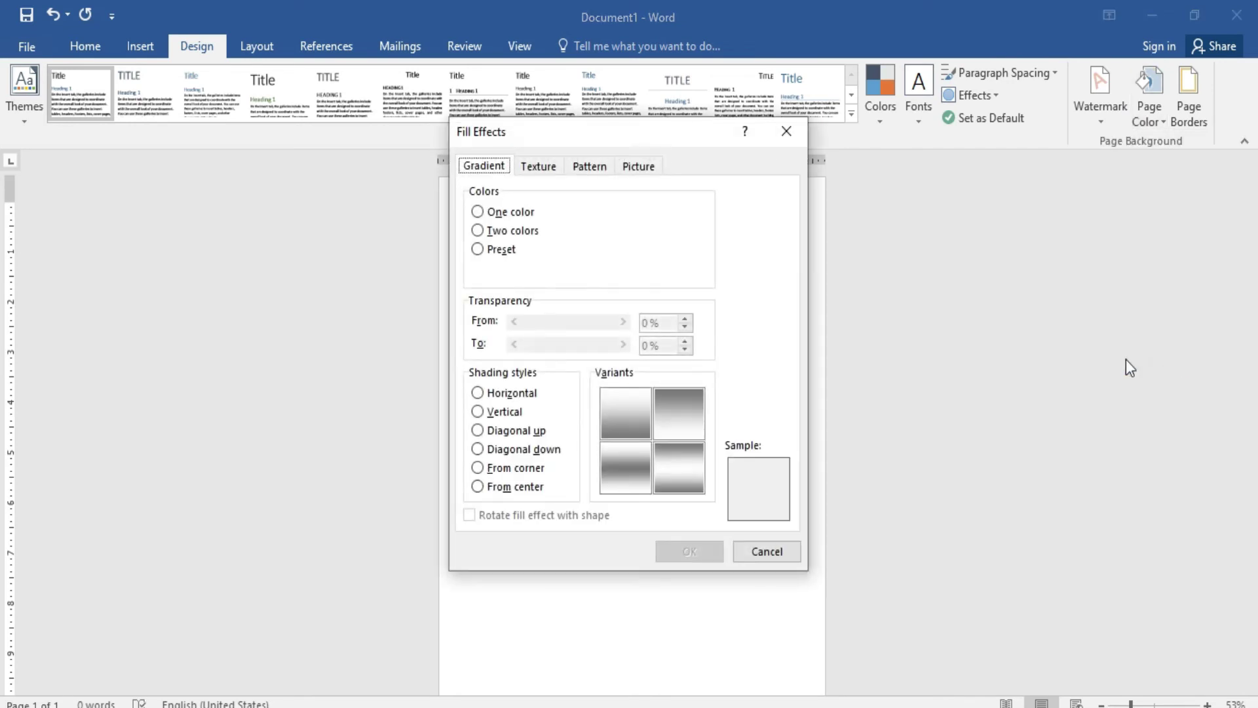
left_click(477, 211)
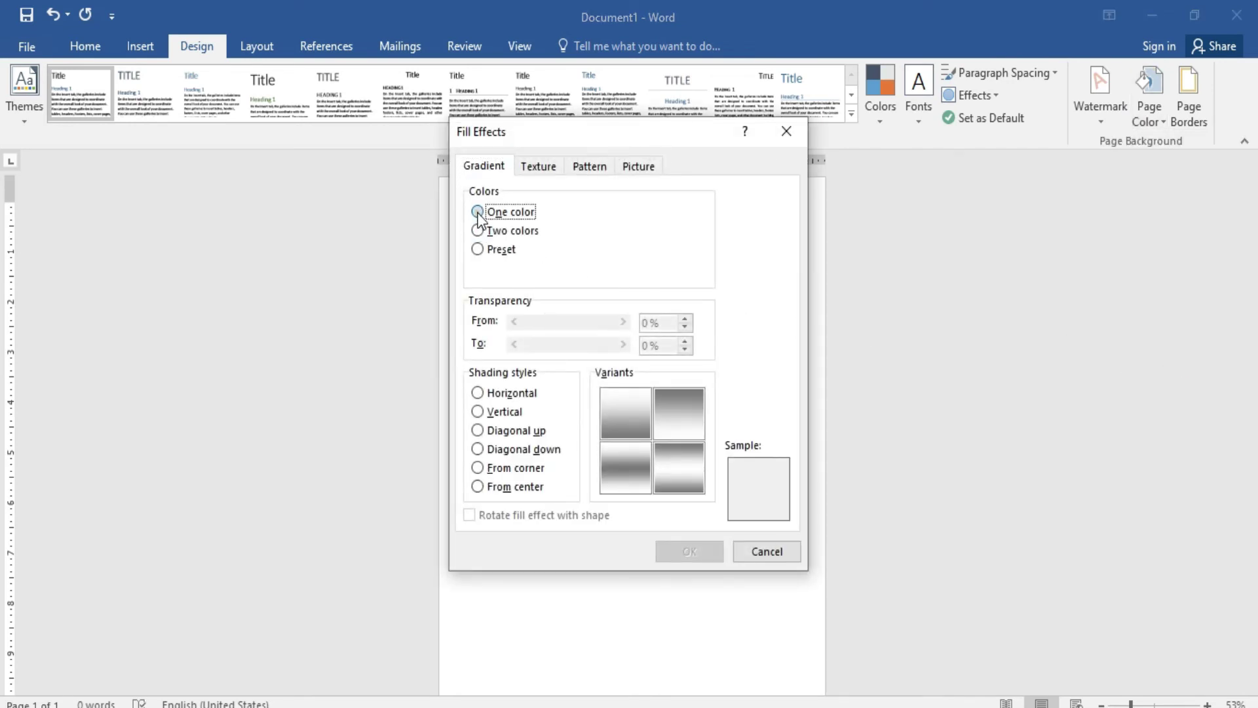
left_click(480, 230)
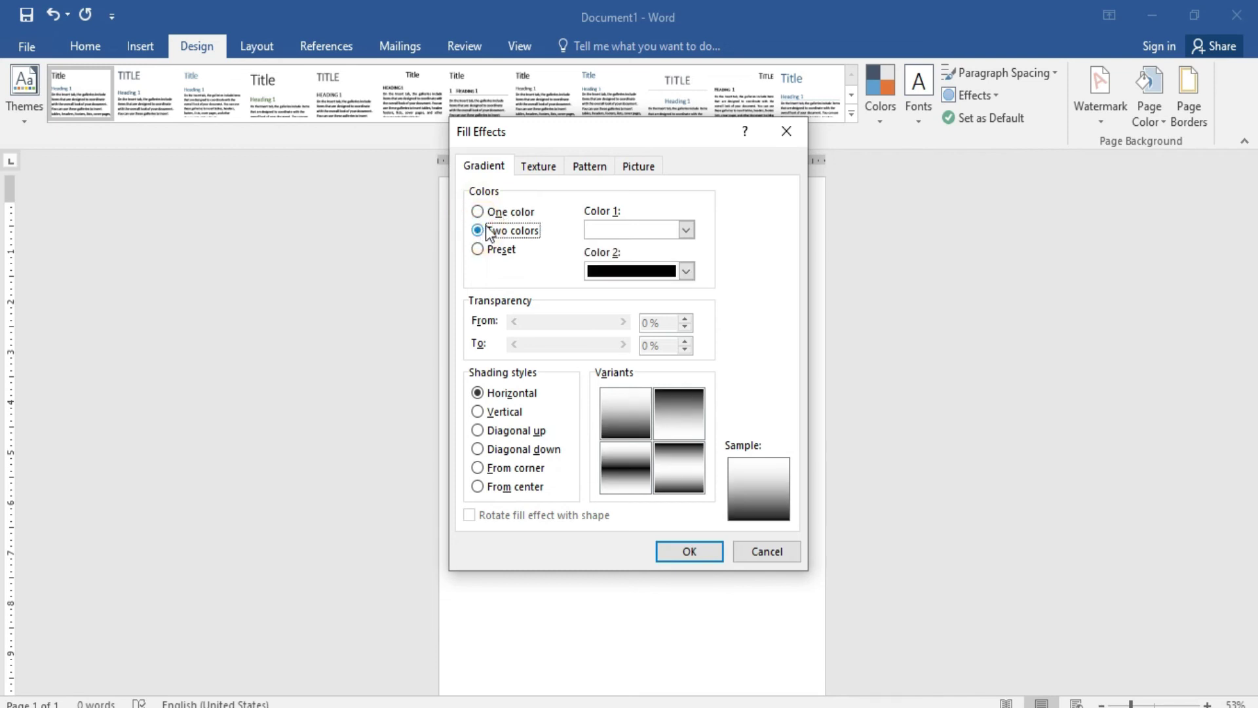
left_click(688, 232)
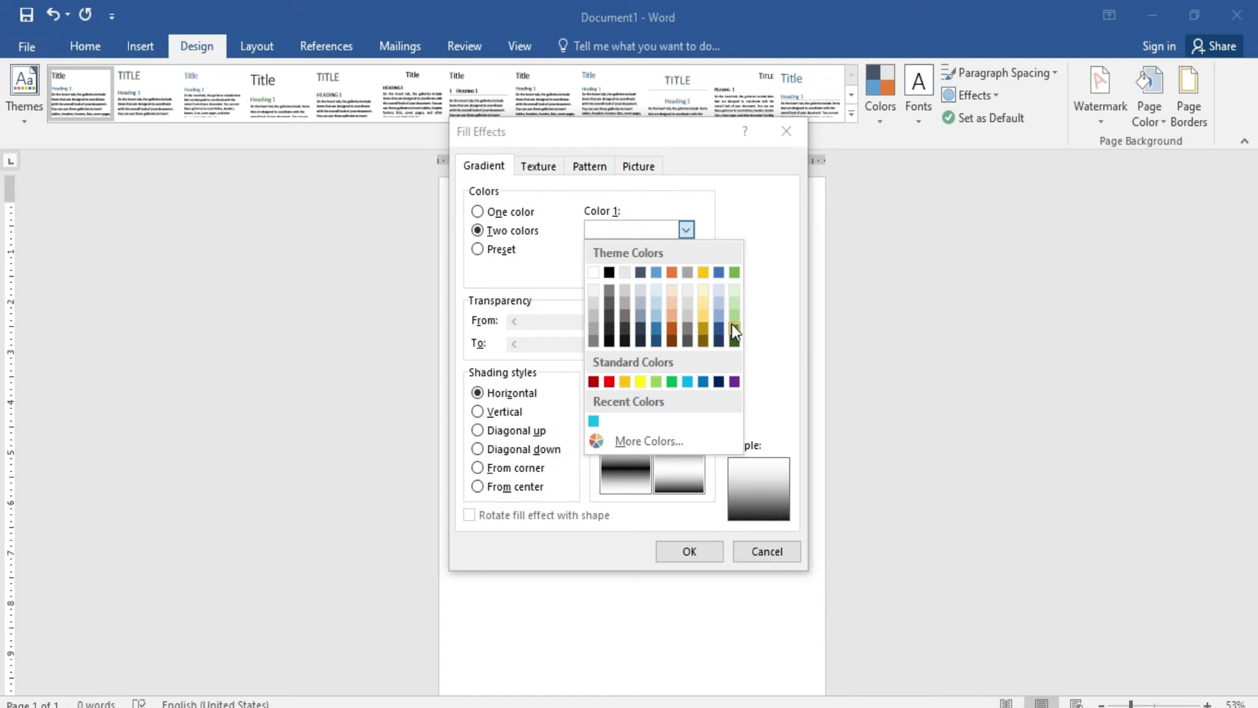
left_click(706, 321)
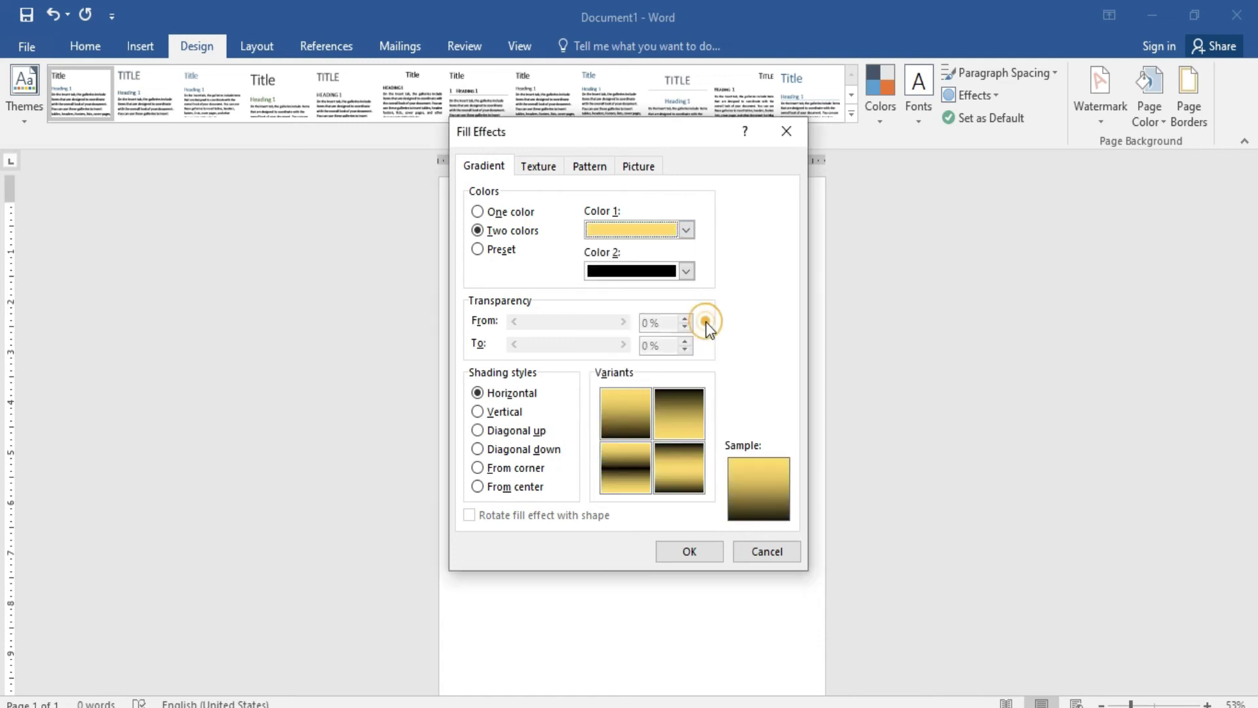
left_click(685, 270)
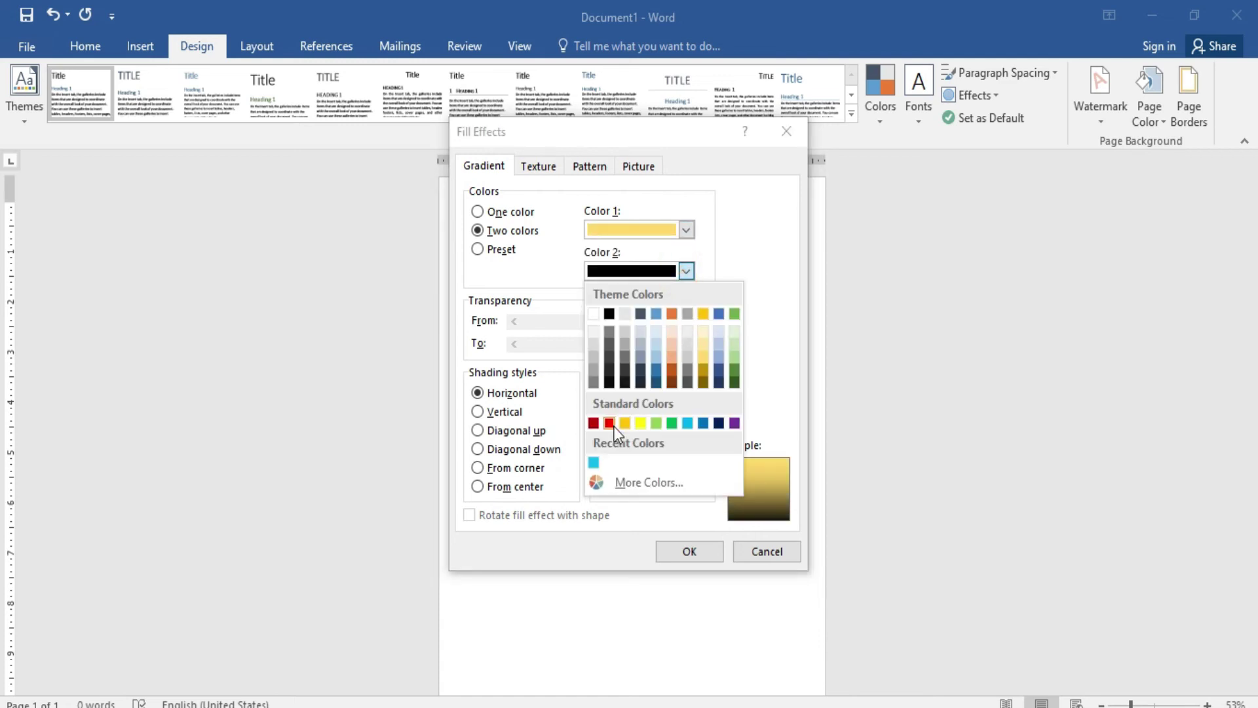
left_click(609, 423)
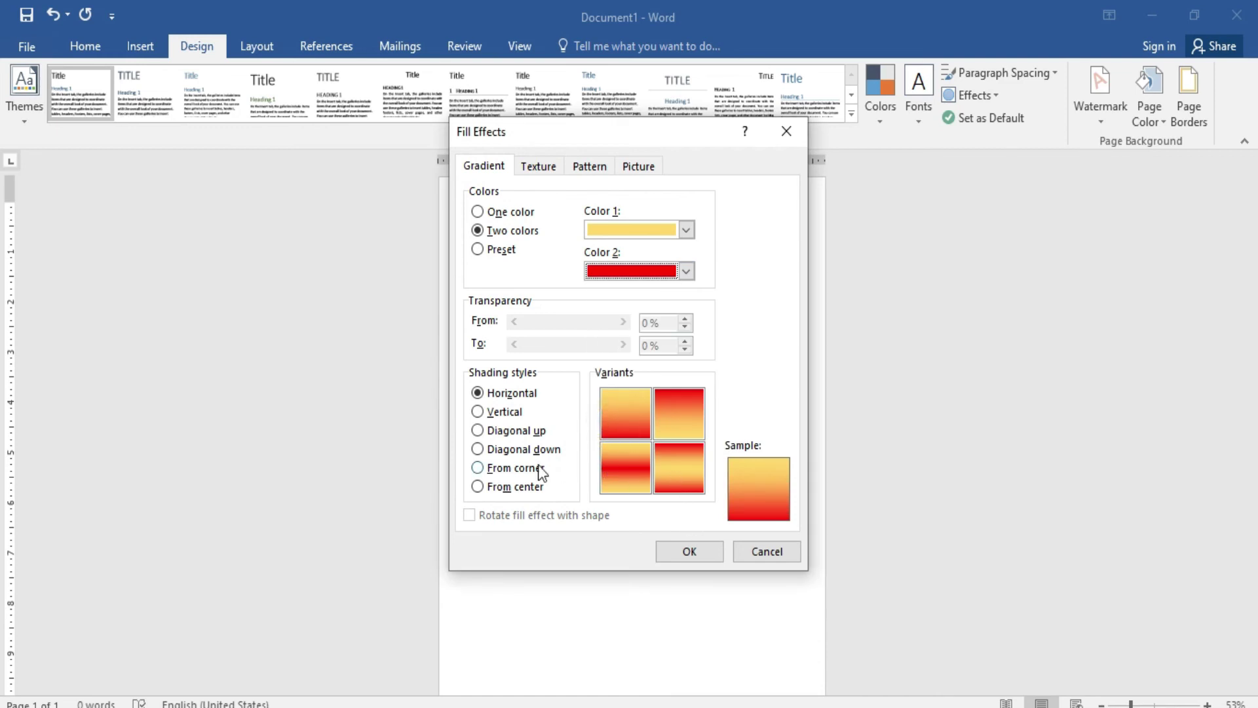
Step: Choose From center shading with the first variant and apply the gradient
left_click(477, 411)
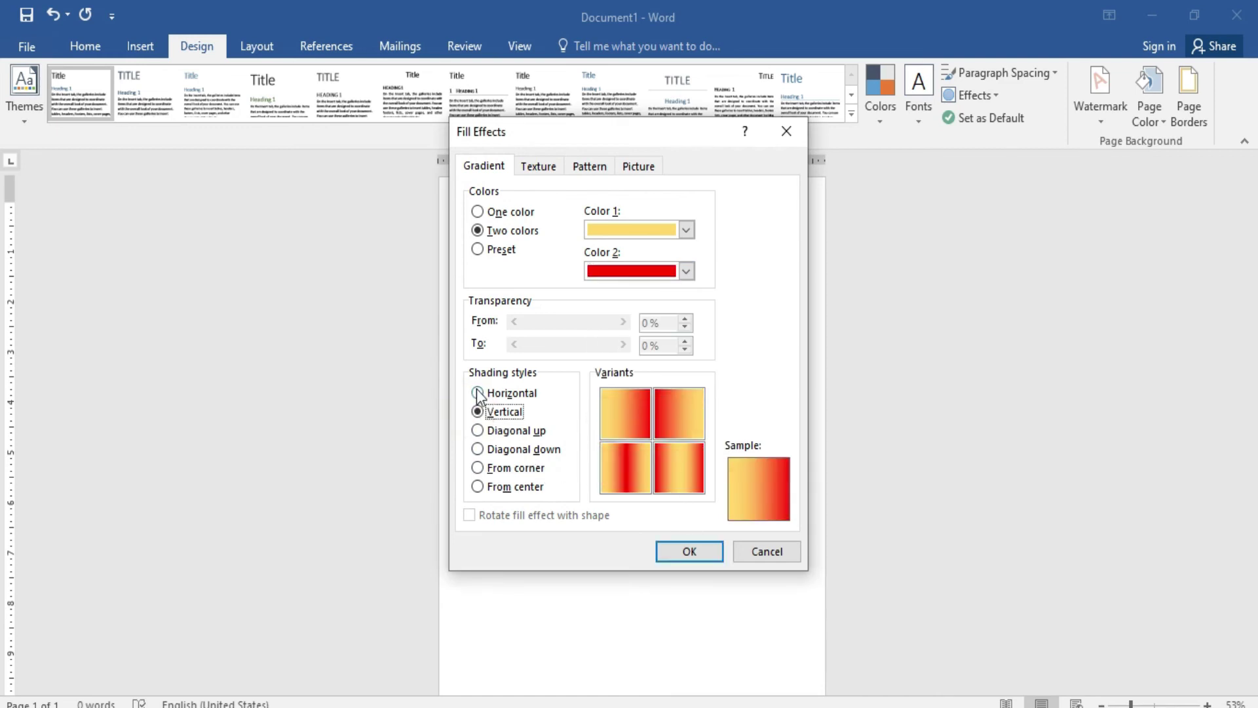
left_click(478, 392)
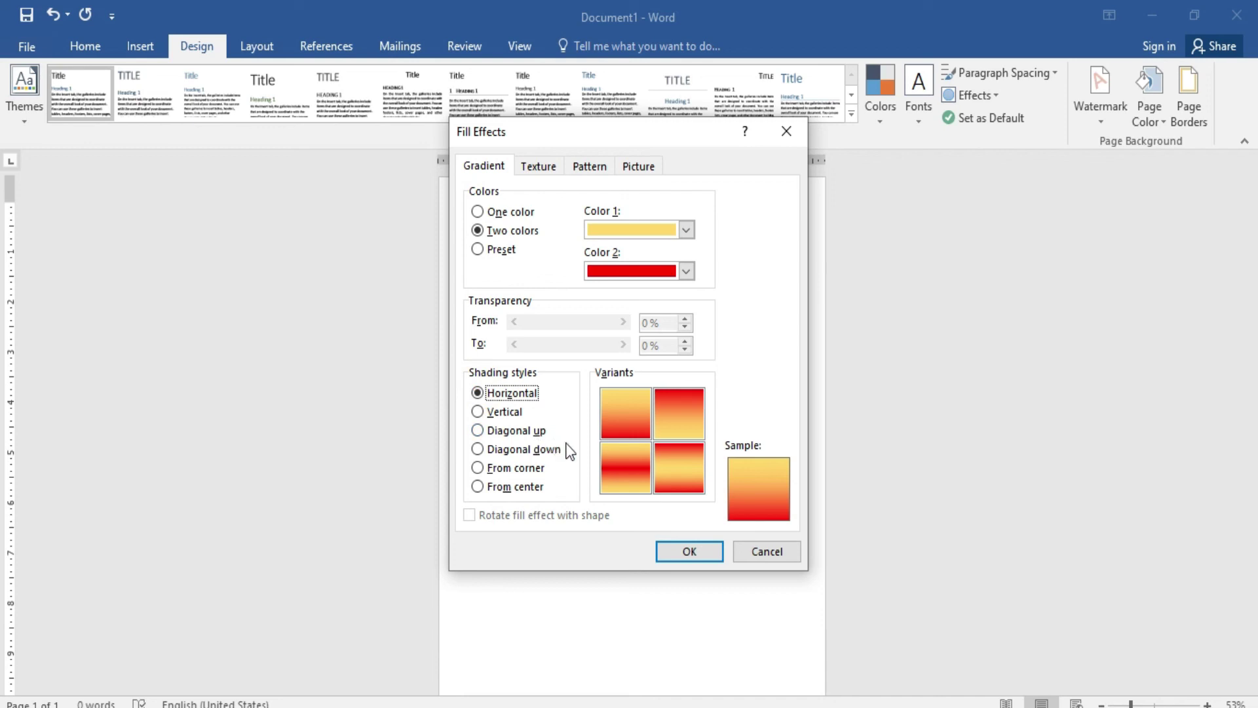
left_click(477, 487)
left_click(639, 429)
left_click(680, 555)
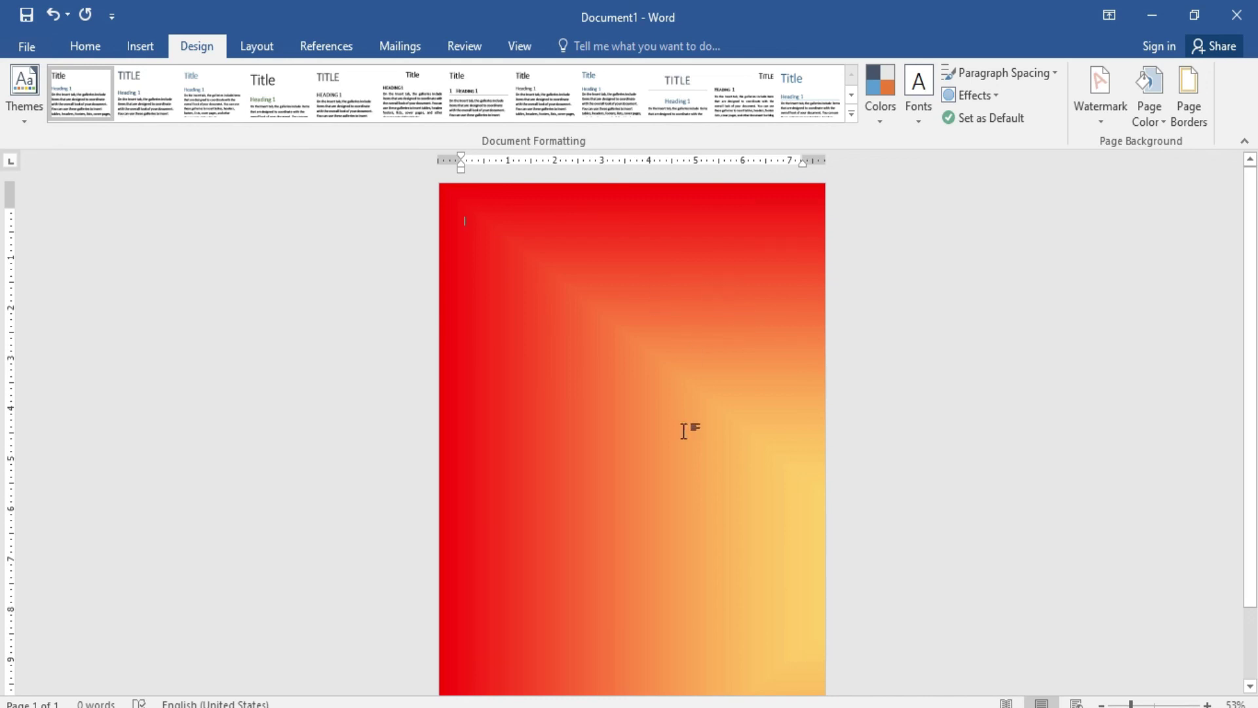
scroll(708, 322, "down", 1)
scroll(709, 322, "up", 1)
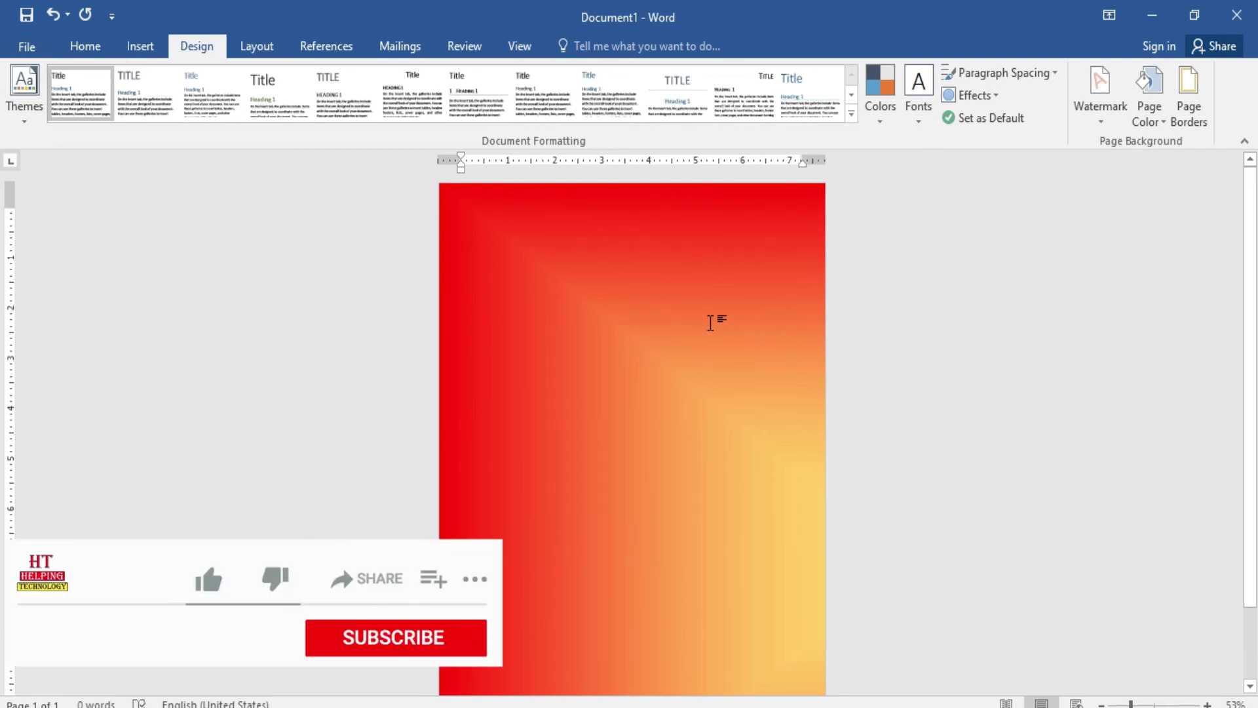